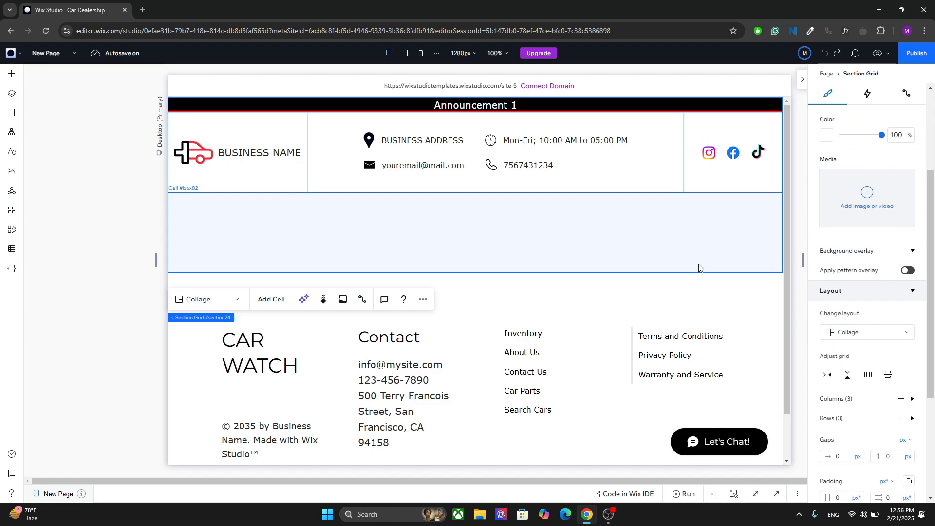
Set the section grid's third row height to 50 px.
{"action": "left_click", "coordinate": [912, 418]}
{"action": "left_click_drag", "start_coordinate": [931, 360], "coordinate": [931, 416]}
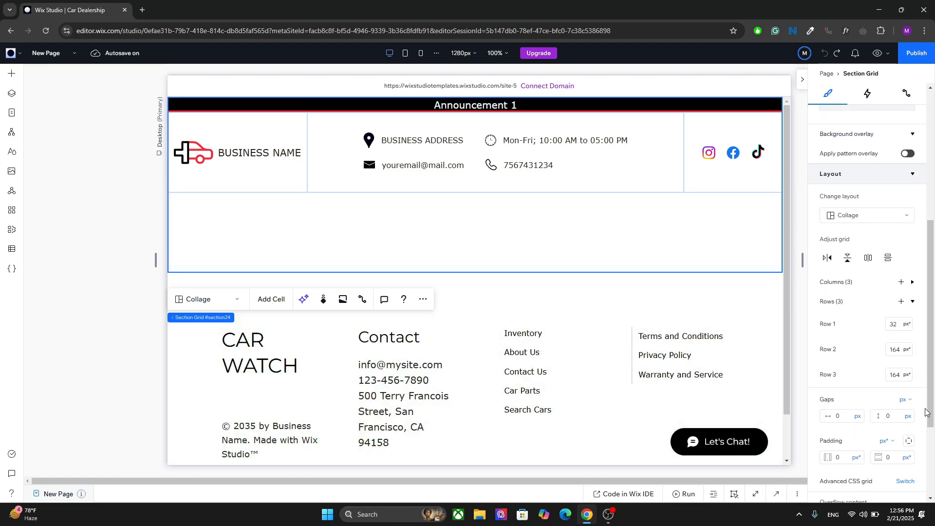
{"action": "left_click", "coordinate": [894, 374]}
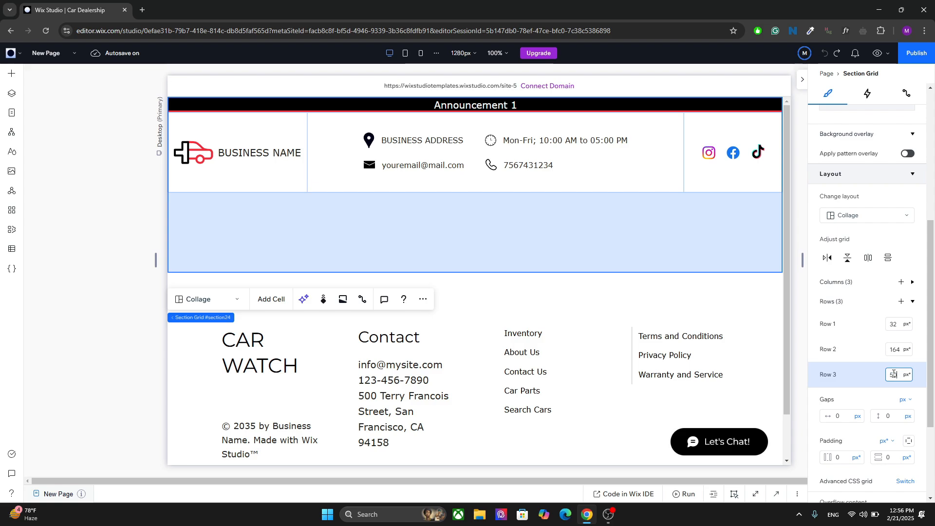
{"action": "type", "text": "50"}
{"action": "key", "text": "Return"}
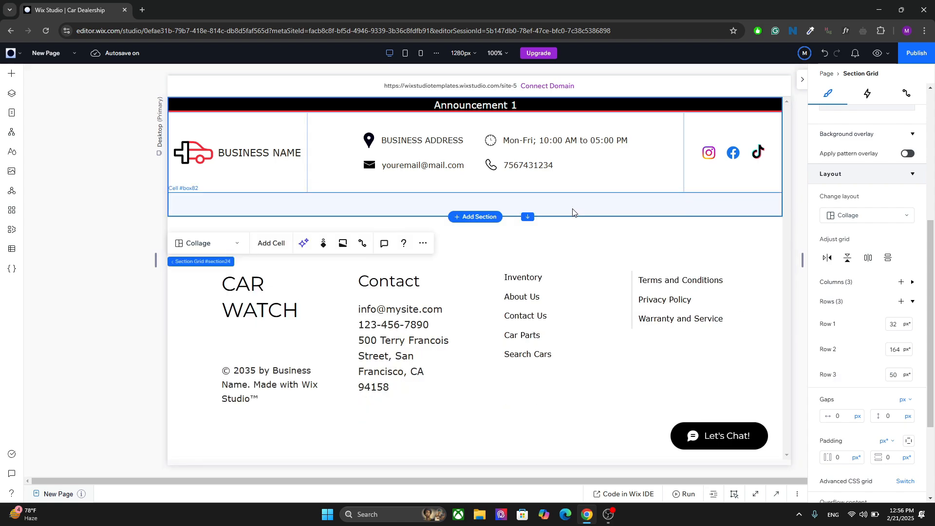
Split the empty bottom-row cell vertically into separate cells.
{"action": "left_click", "coordinate": [203, 205]}
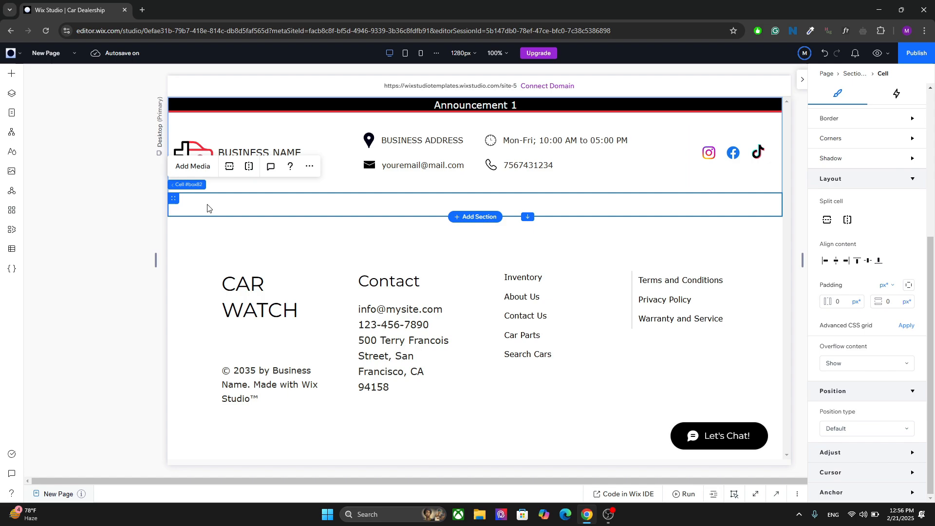
{"action": "left_click", "coordinate": [12, 78]}
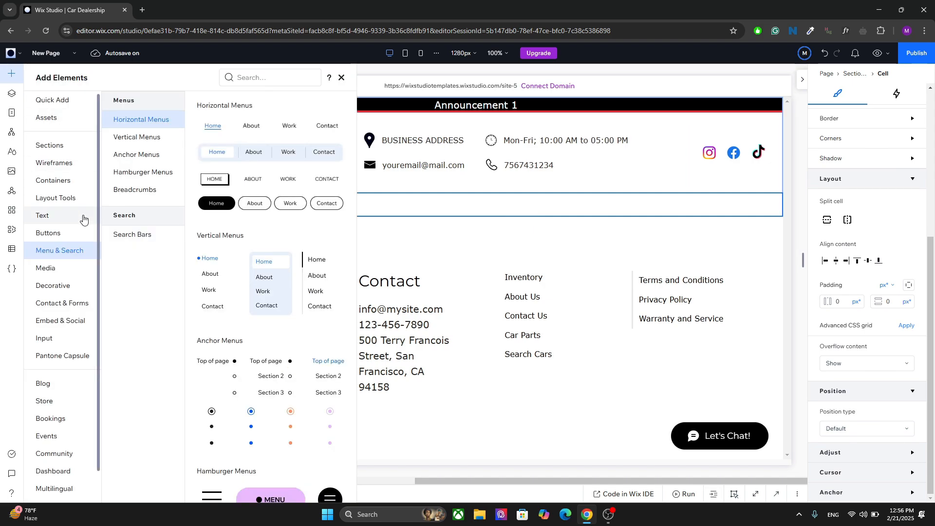
{"action": "left_click", "coordinate": [577, 207]}
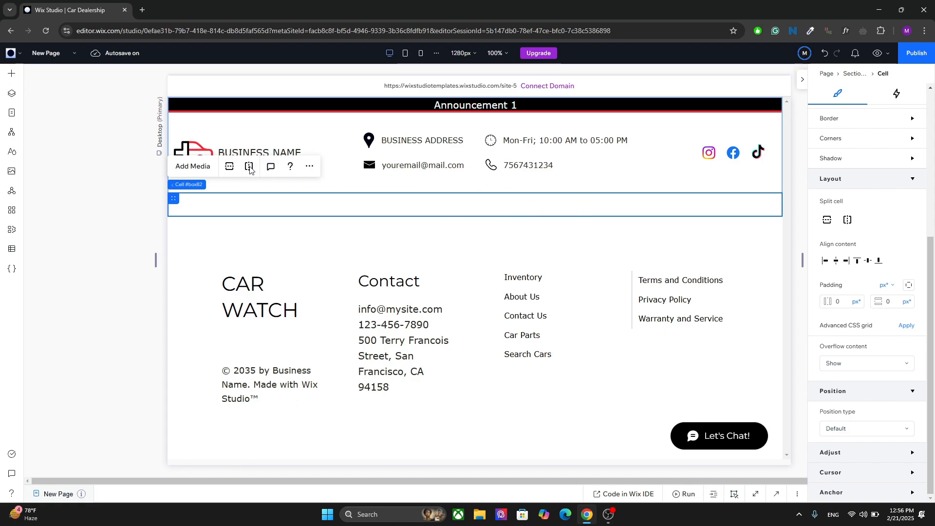
{"action": "left_click", "coordinate": [653, 198]}
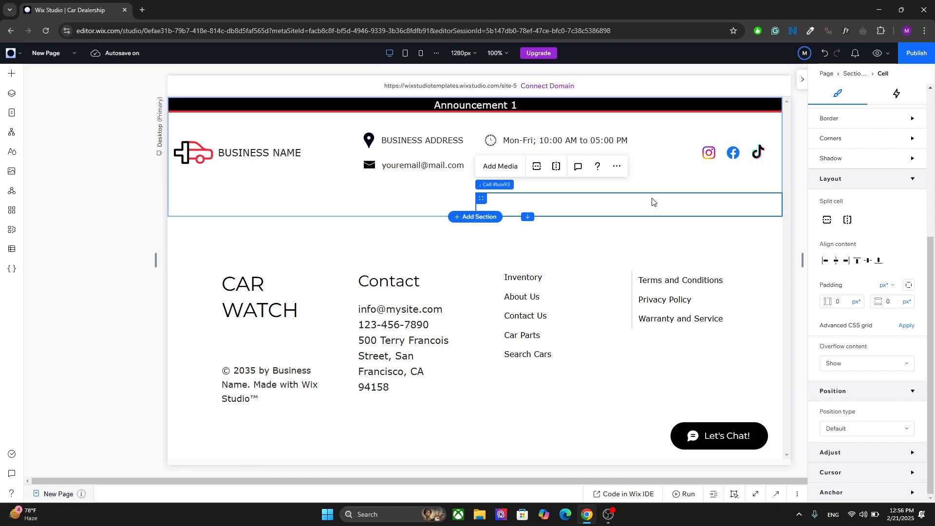
{"action": "left_click", "coordinate": [402, 203]}
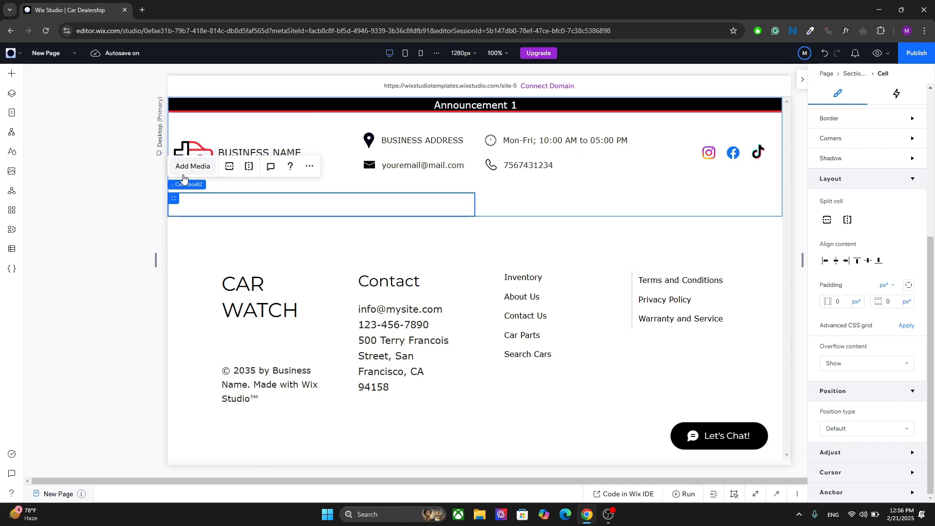
{"action": "left_click", "coordinate": [250, 166]}
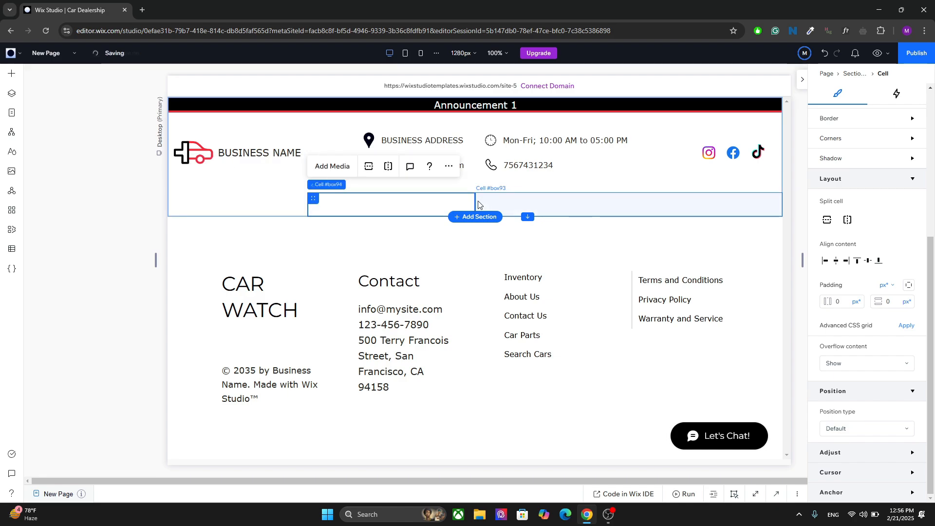
{"action": "left_click", "coordinate": [603, 210]}
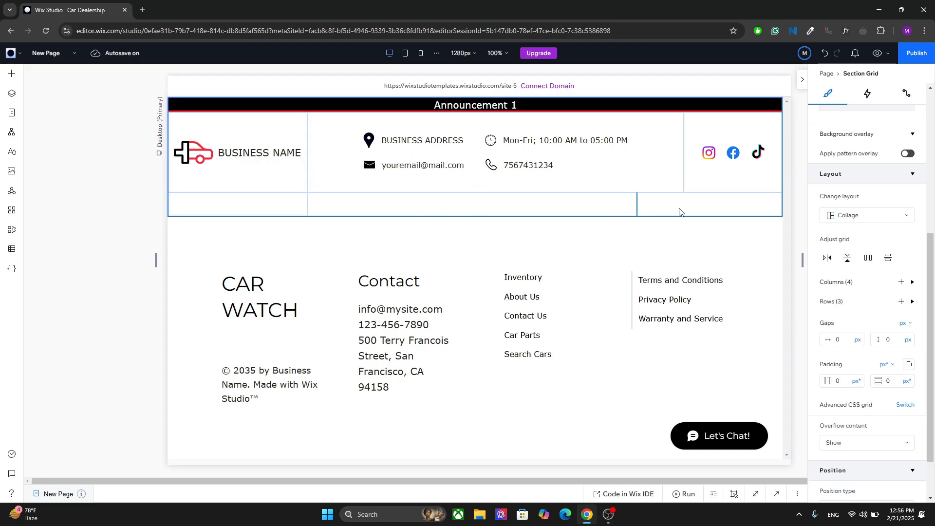
Delete the leftmost cell in the bottom row.
{"action": "left_click", "coordinate": [731, 207]}
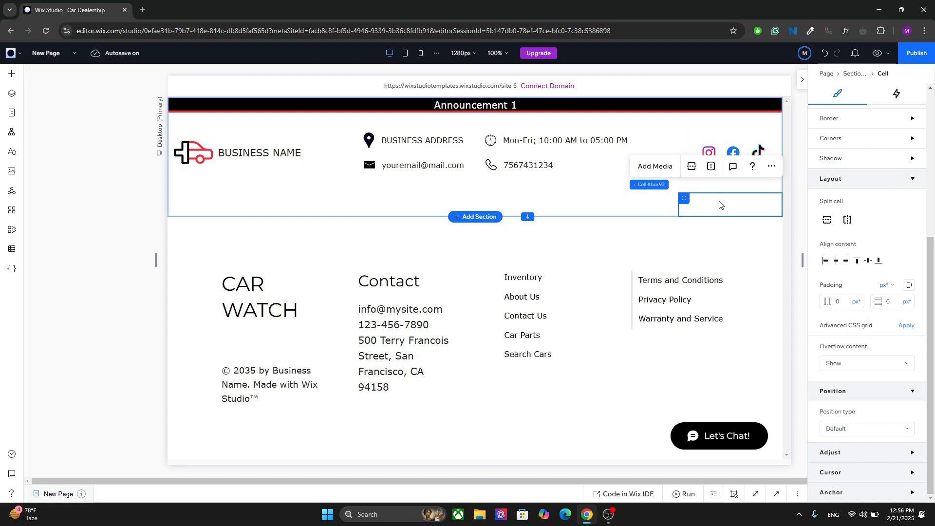
{"action": "left_click", "coordinate": [381, 204]}
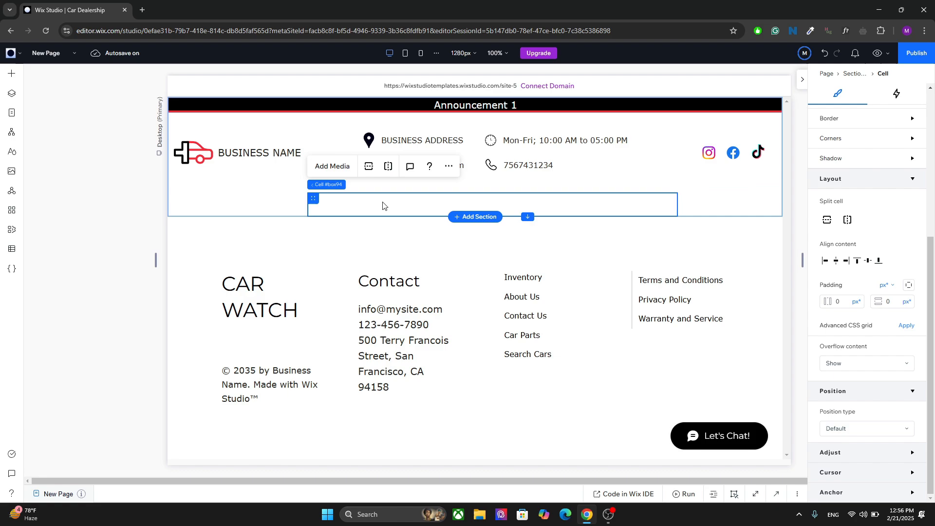
{"action": "left_click", "coordinate": [263, 201]}
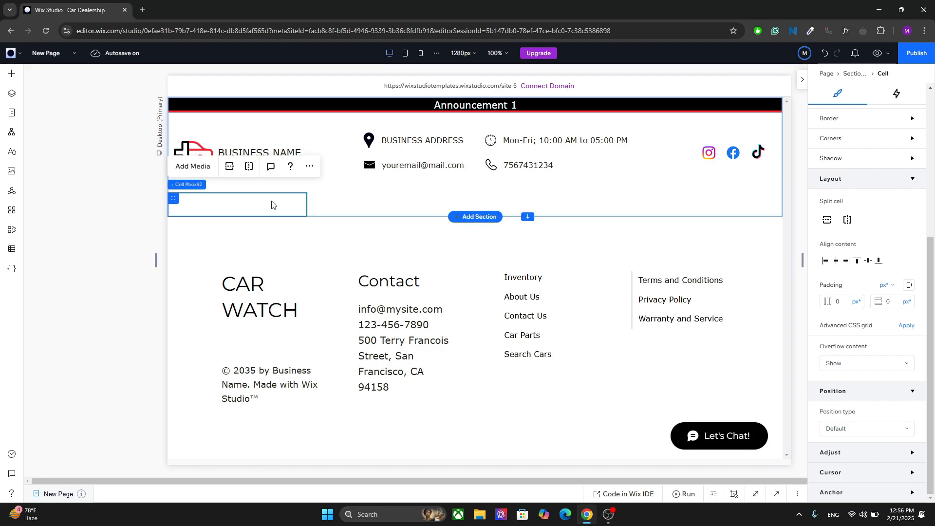
{"action": "key", "text": "Delete"}
{"action": "left_click", "coordinate": [292, 205]}
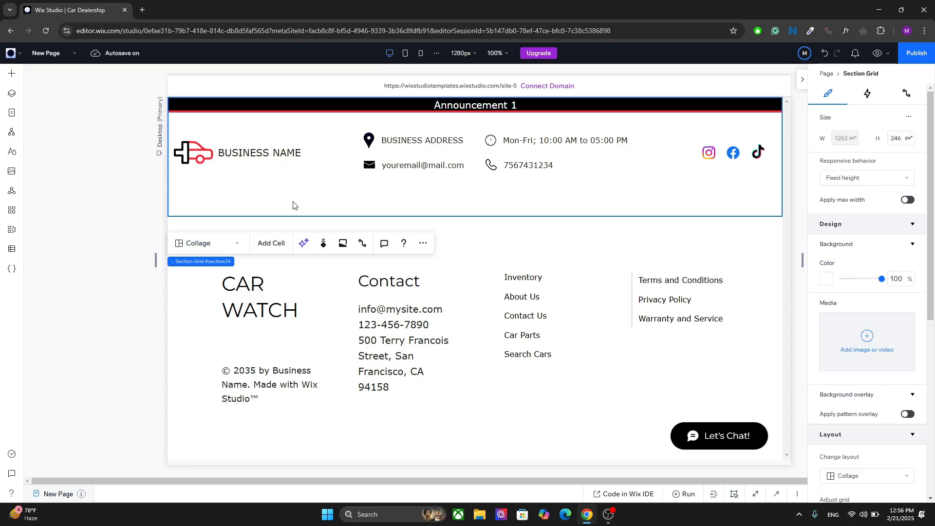
{"action": "left_click", "coordinate": [293, 205]}
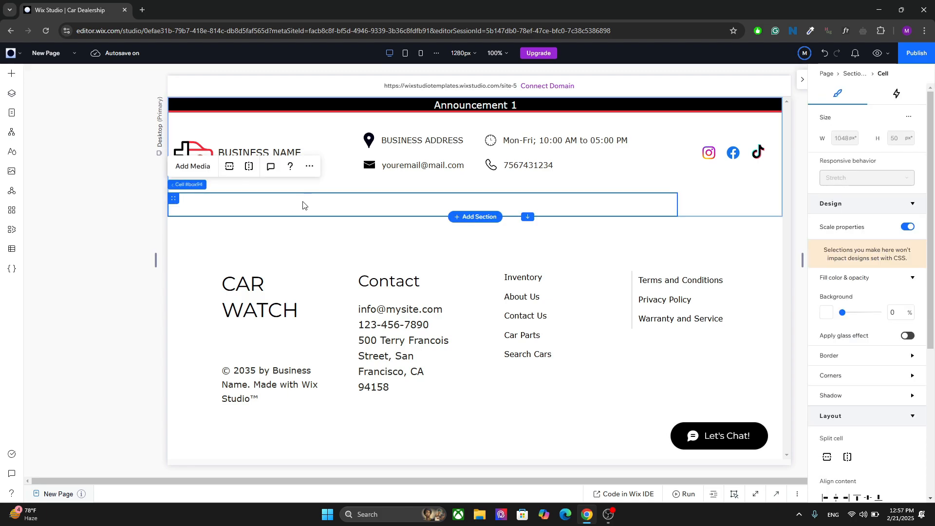
Add a horizontal menu into the wide bottom-row cell.
{"action": "left_click", "coordinate": [709, 211]}
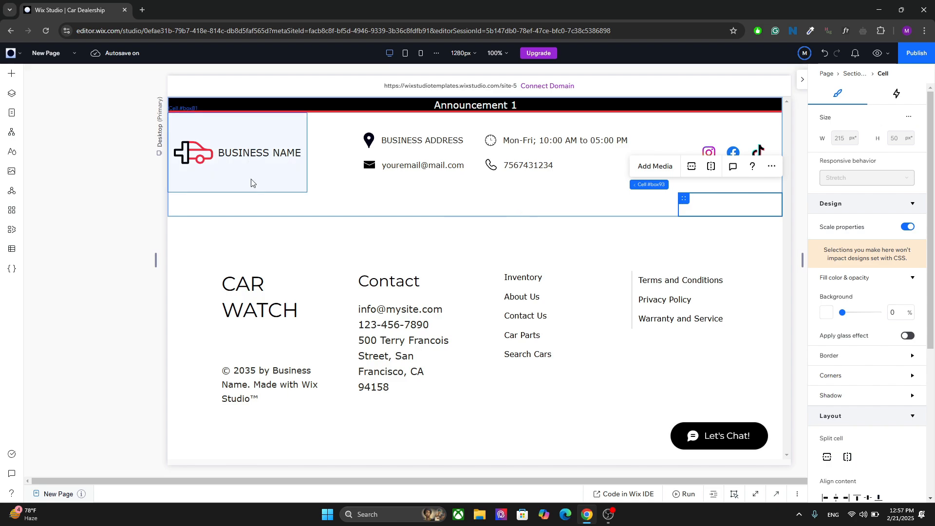
{"action": "left_click", "coordinate": [270, 208]}
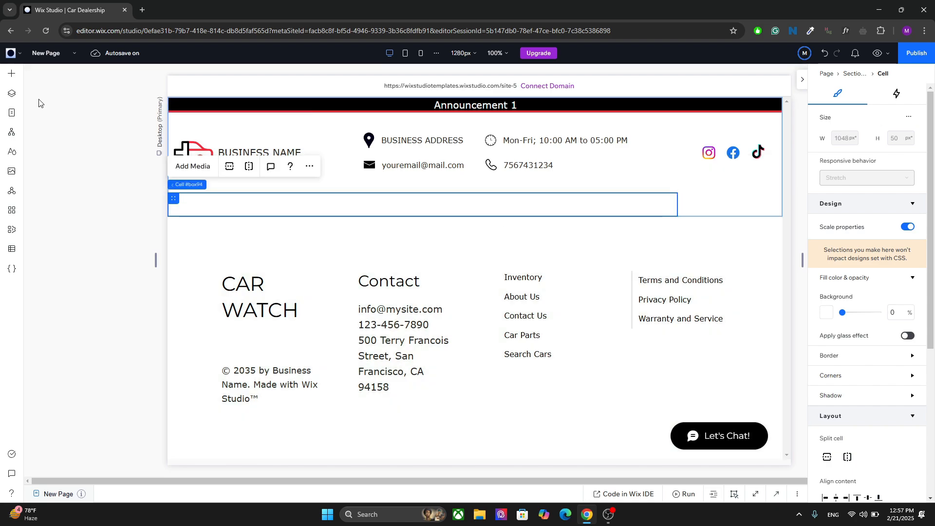
{"action": "left_click", "coordinate": [18, 77]}
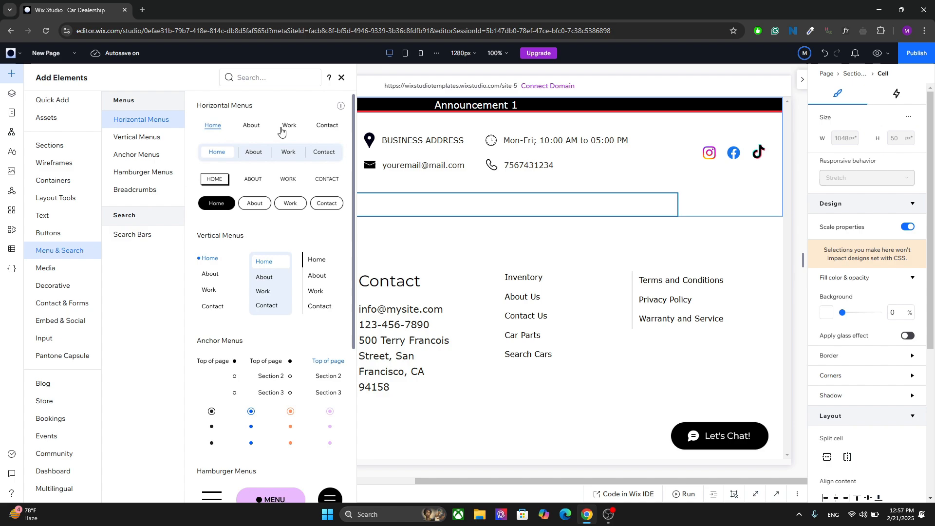
{"action": "left_click_drag", "start_coordinate": [287, 127], "coordinate": [269, 202]}
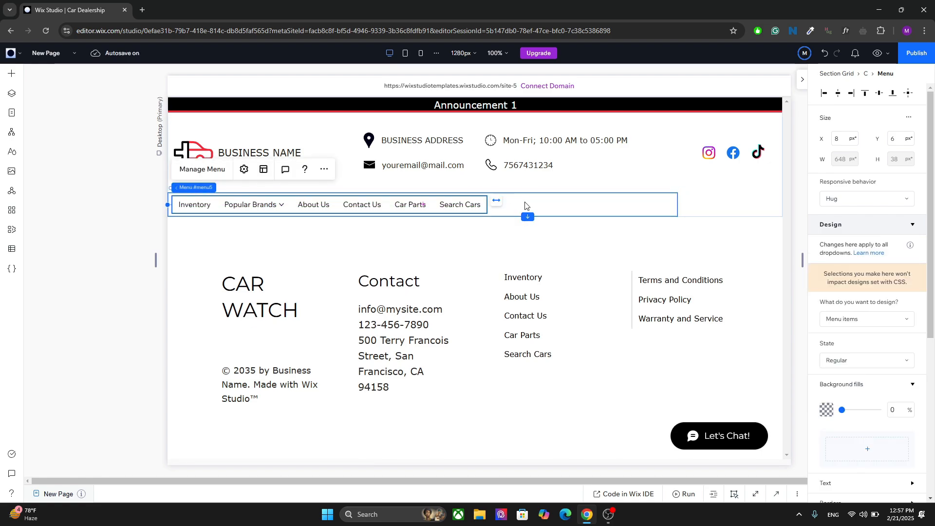
Stretch the menu to fill its cell's width.
{"action": "left_click", "coordinate": [511, 205]}
{"action": "left_click", "coordinate": [471, 198]}
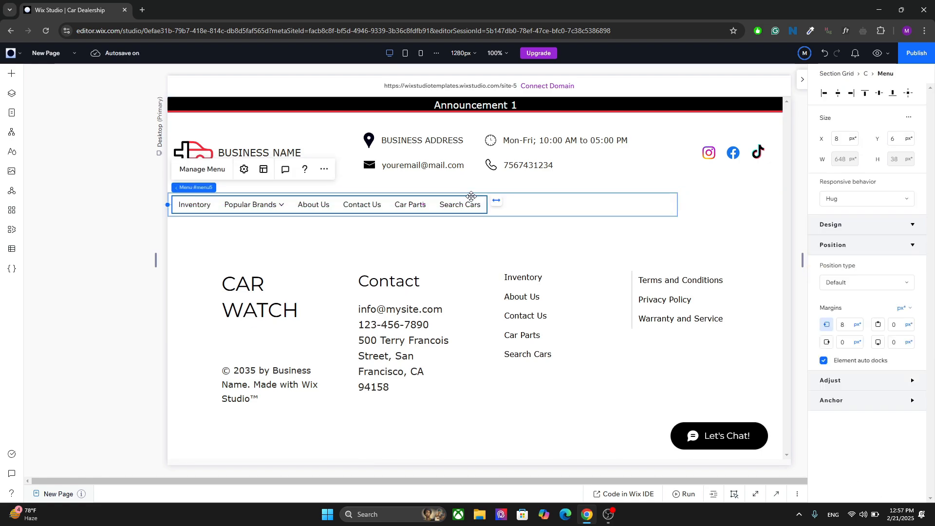
{"action": "left_click", "coordinate": [497, 202]}
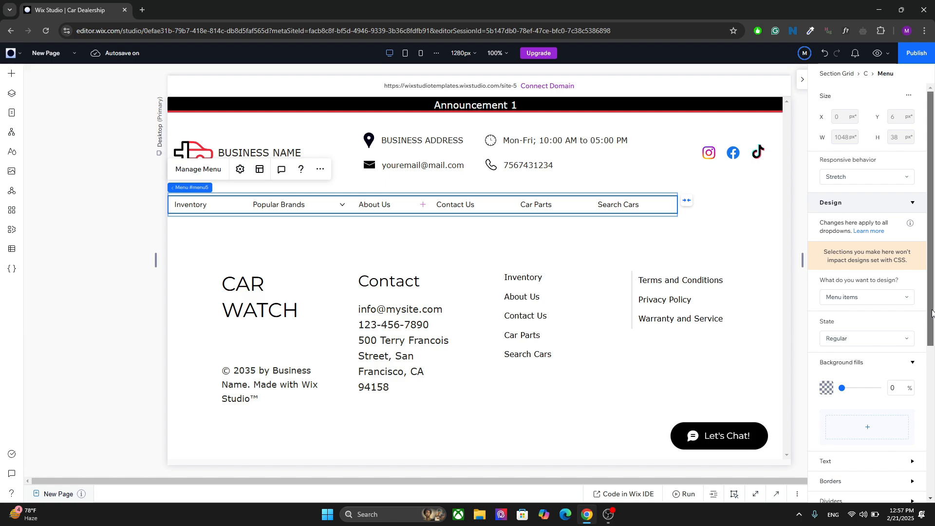
Set the menu items' text style to Paragraph 1.
{"action": "left_click_drag", "start_coordinate": [931, 313], "coordinate": [934, 346]}
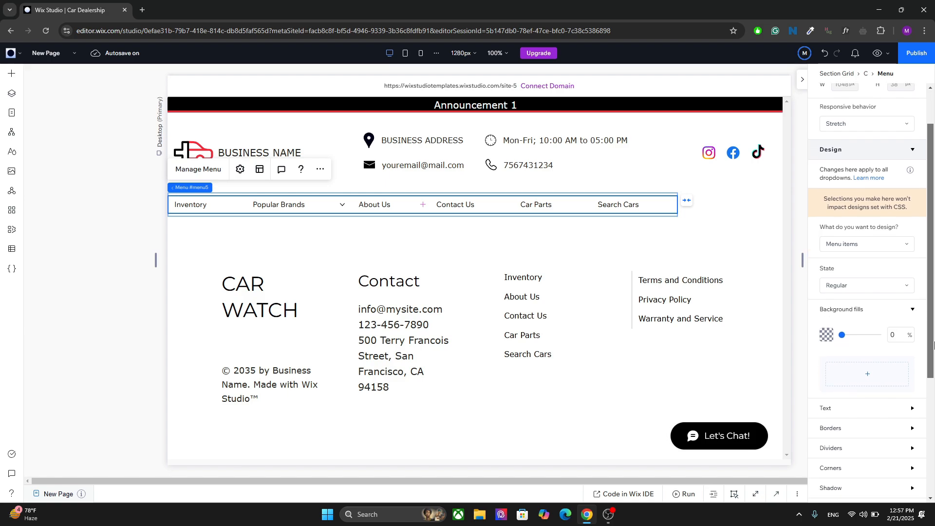
{"action": "left_click_drag", "start_coordinate": [934, 345], "coordinate": [934, 401]}
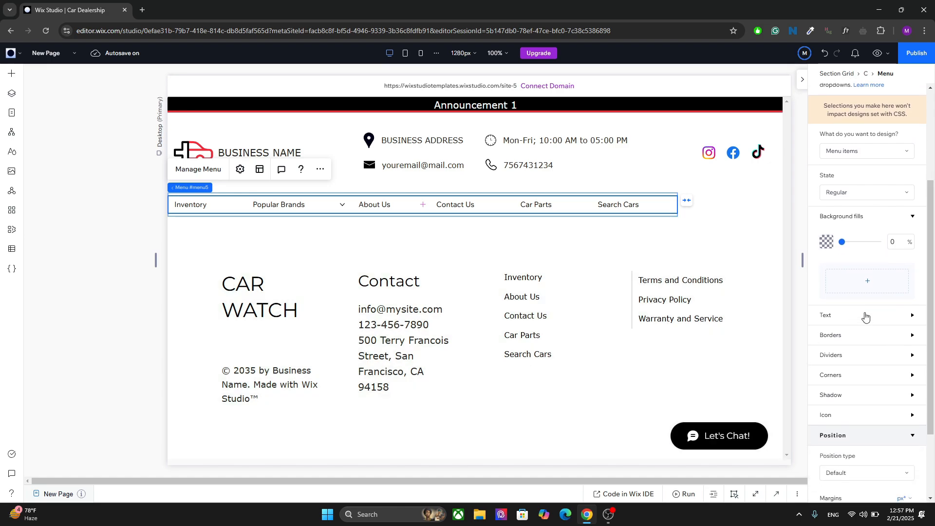
{"action": "left_click", "coordinate": [870, 316]}
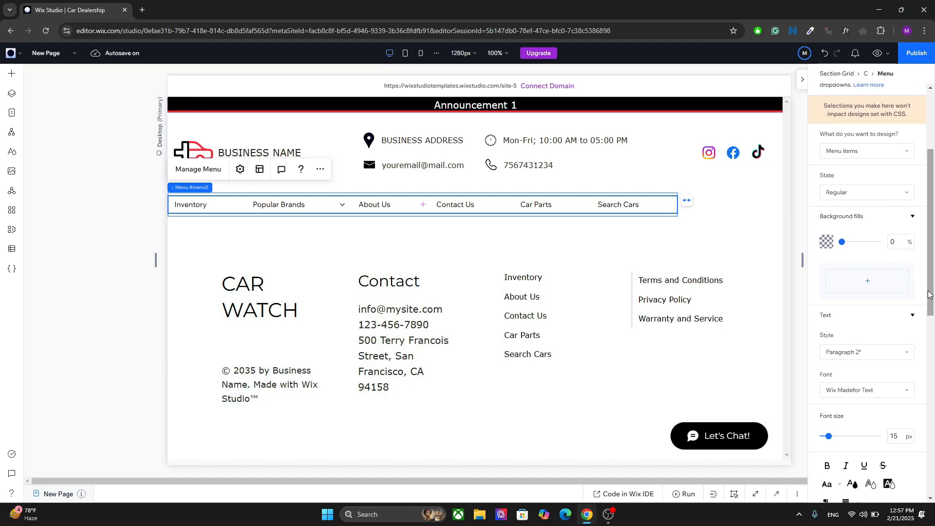
{"action": "left_click_drag", "start_coordinate": [930, 295], "coordinate": [930, 341]}
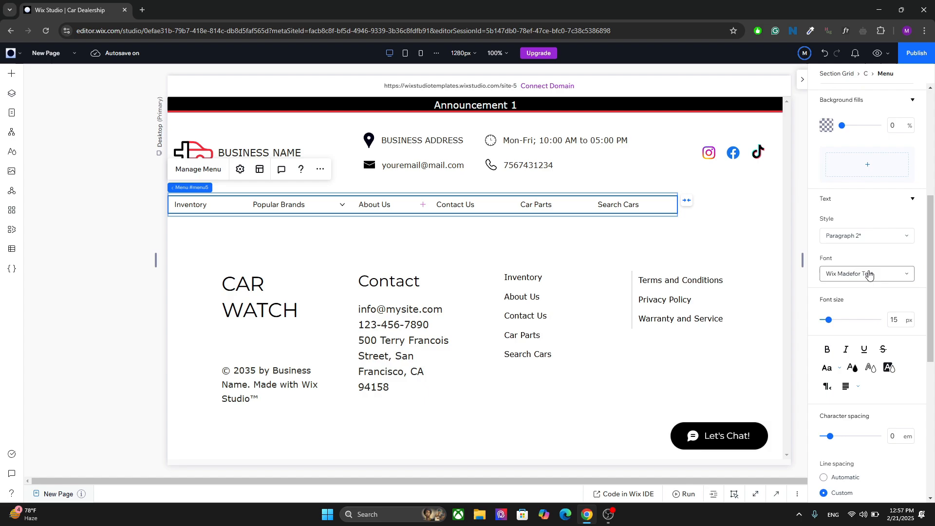
{"action": "left_click", "coordinate": [862, 243]}
{"action": "left_click", "coordinate": [848, 213]}
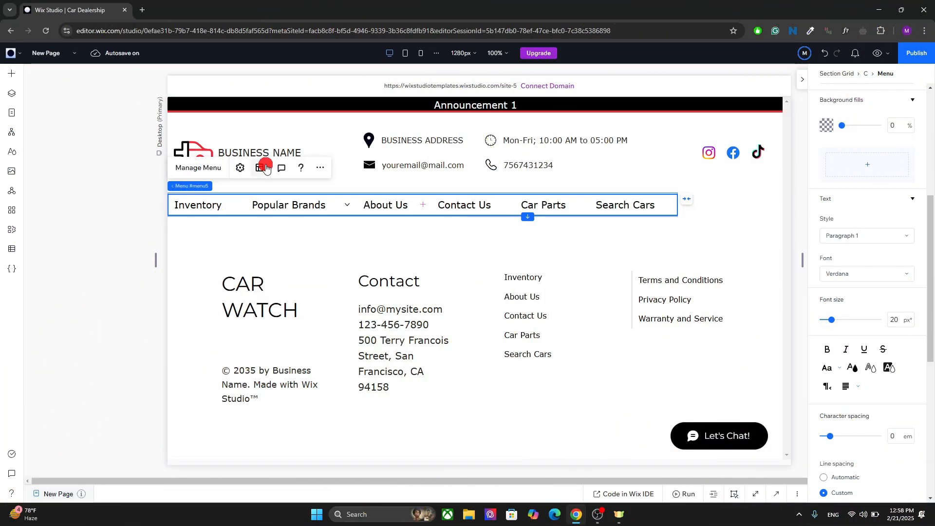
Apply the Wave animation package in the menu settings.
{"action": "left_click", "coordinate": [237, 168]}
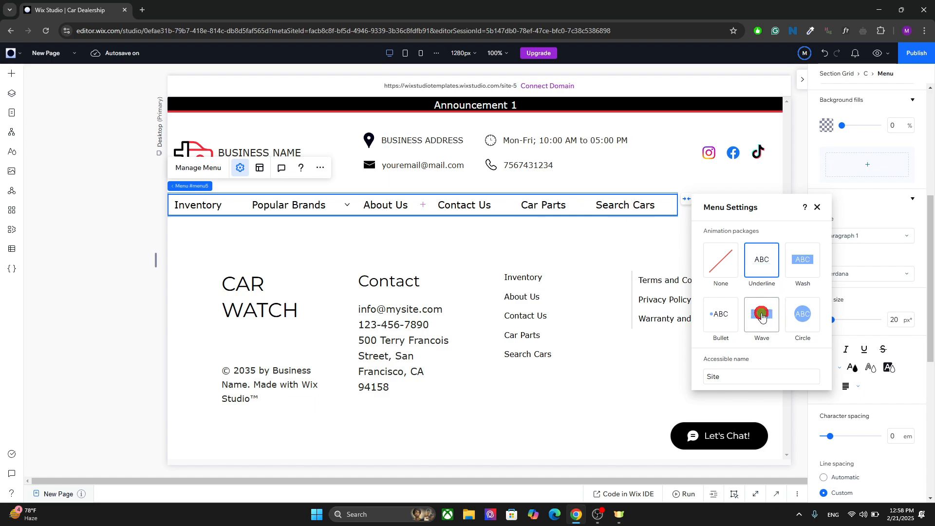
{"action": "left_click", "coordinate": [762, 317]}
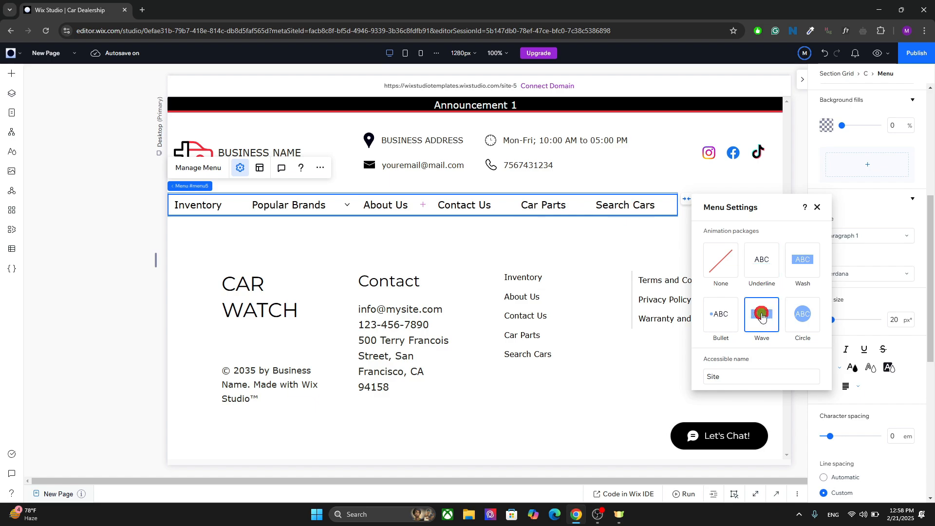
{"action": "left_click", "coordinate": [812, 208]}
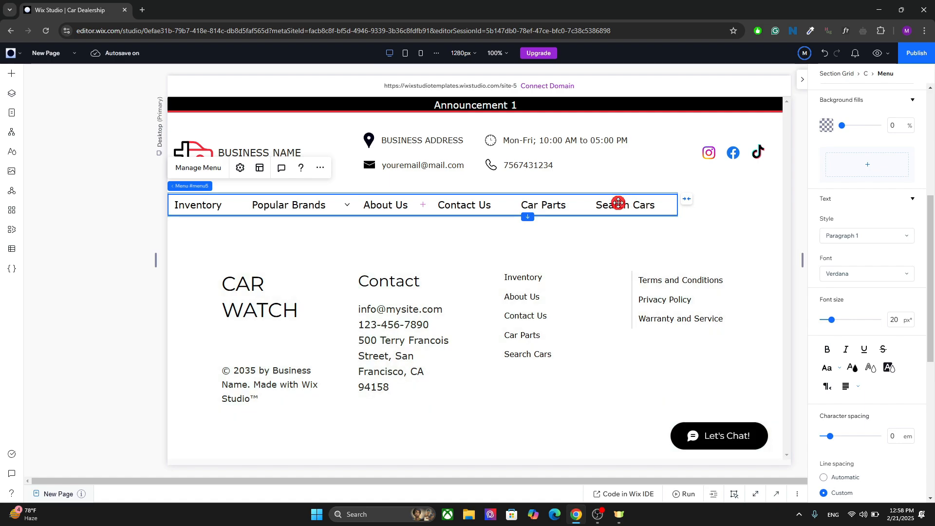
Set the menu items' Hover state background fill to the red theme colour.
{"action": "left_click_drag", "start_coordinate": [929, 263], "coordinate": [928, 194]}
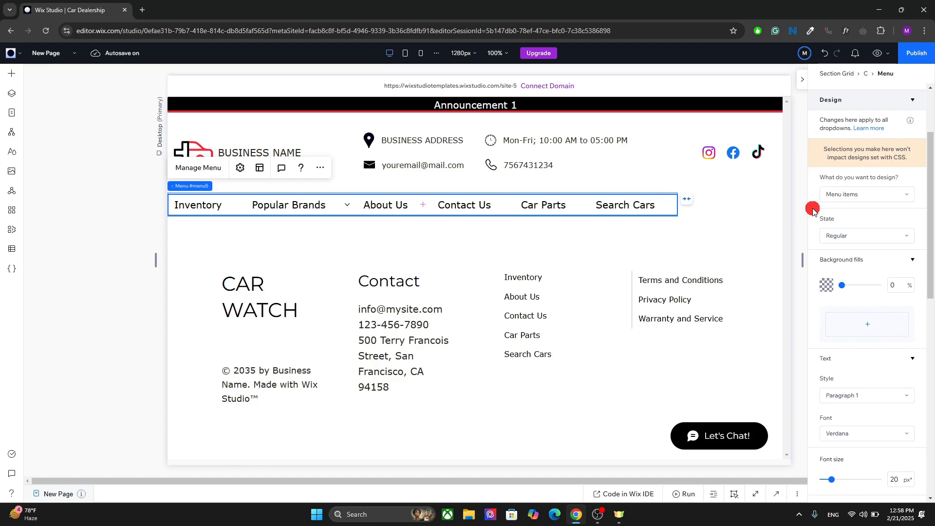
{"action": "left_click", "coordinate": [852, 193]}
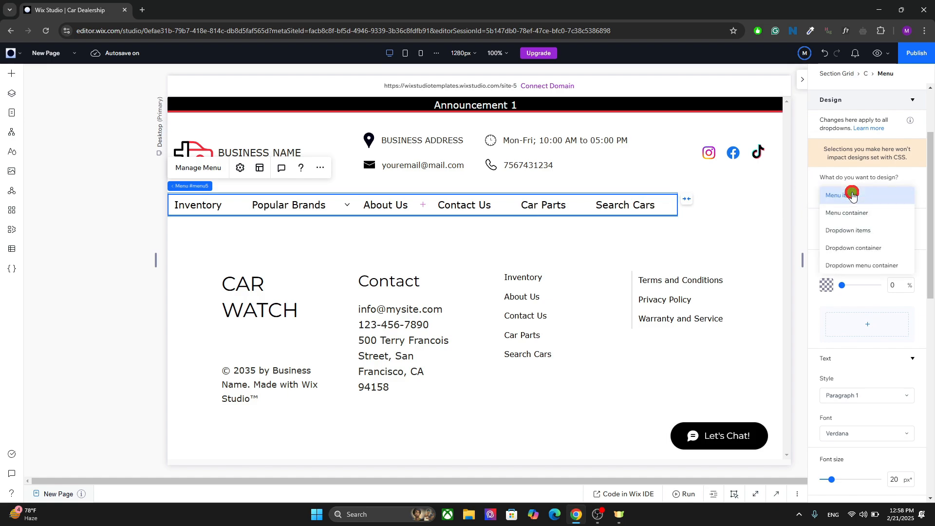
{"action": "left_click", "coordinate": [885, 193]}
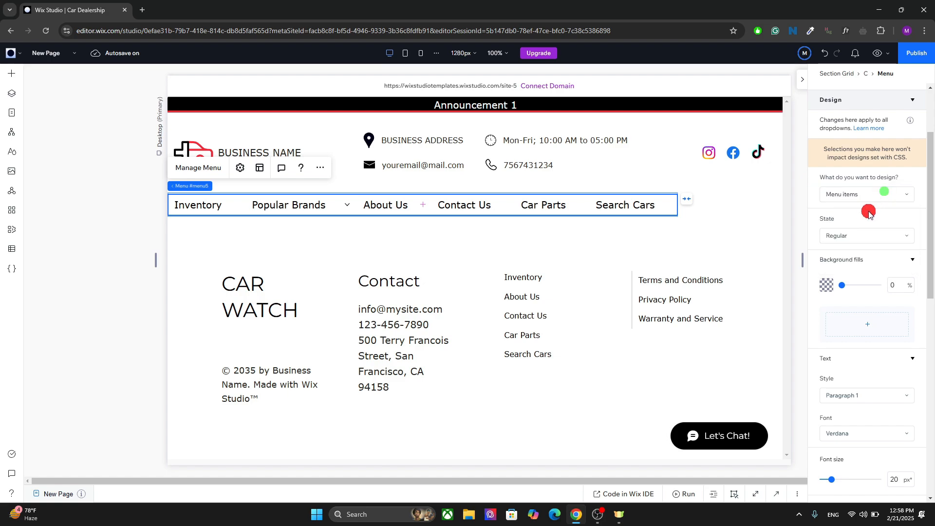
{"action": "left_click", "coordinate": [852, 232]}
{"action": "left_click", "coordinate": [837, 255]}
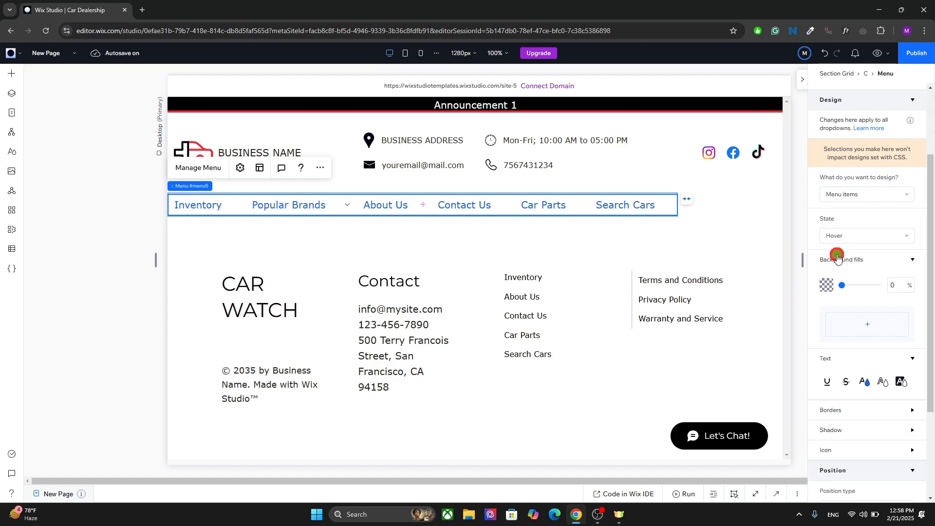
{"action": "left_click", "coordinate": [830, 285]}
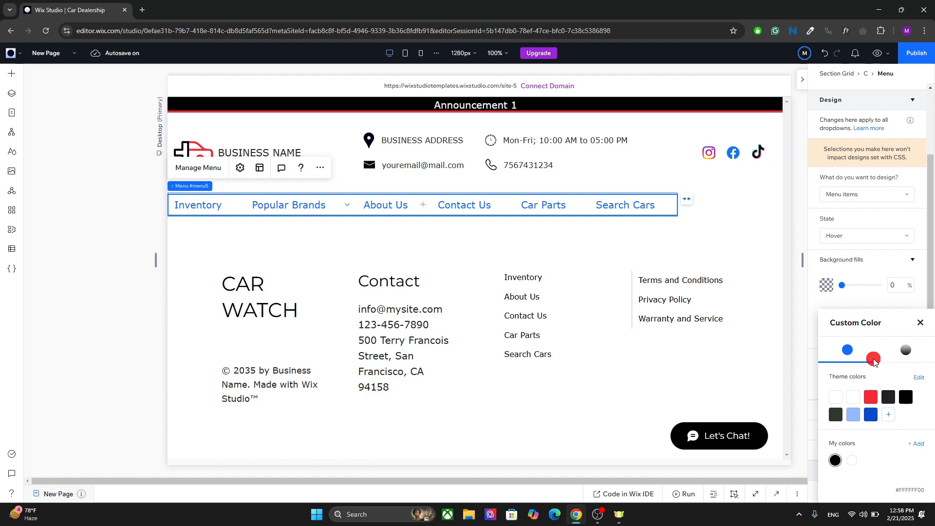
{"action": "left_click", "coordinate": [871, 399]}
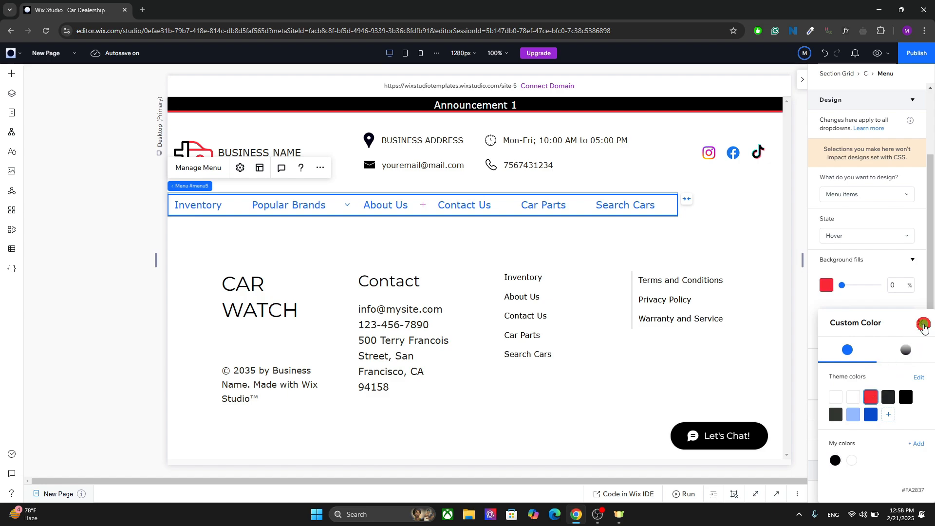
Set the Hover background fill opacity of the menu items to 100%.
{"action": "left_click", "coordinate": [923, 323]}
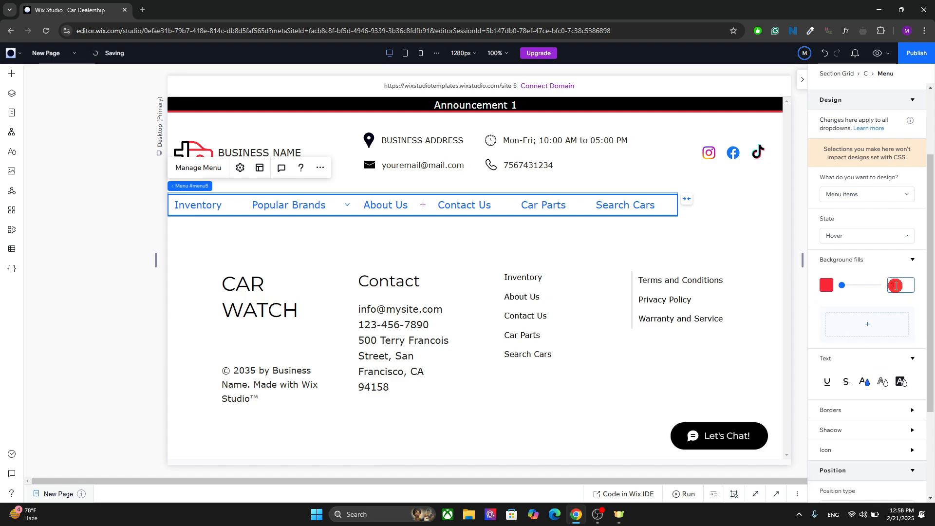
{"action": "type", "text": "100"}
{"action": "key", "text": "Return"}
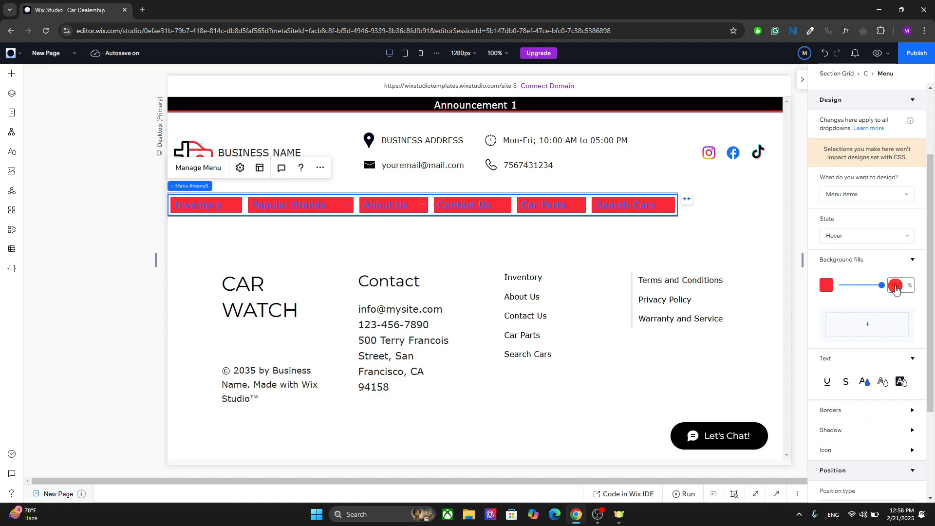
Set the menu items' Hover text colour to the white theme colour.
{"action": "left_click", "coordinate": [864, 382]}
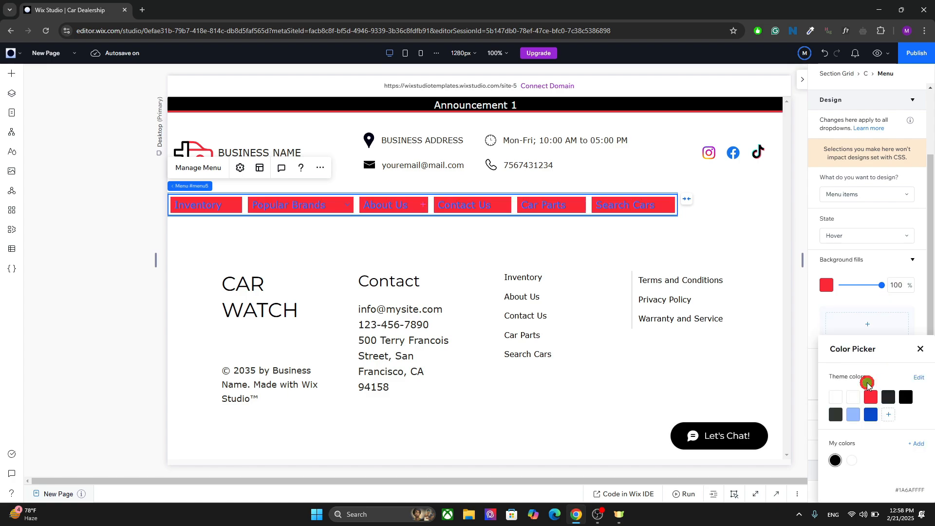
{"action": "left_click", "coordinate": [844, 399]}
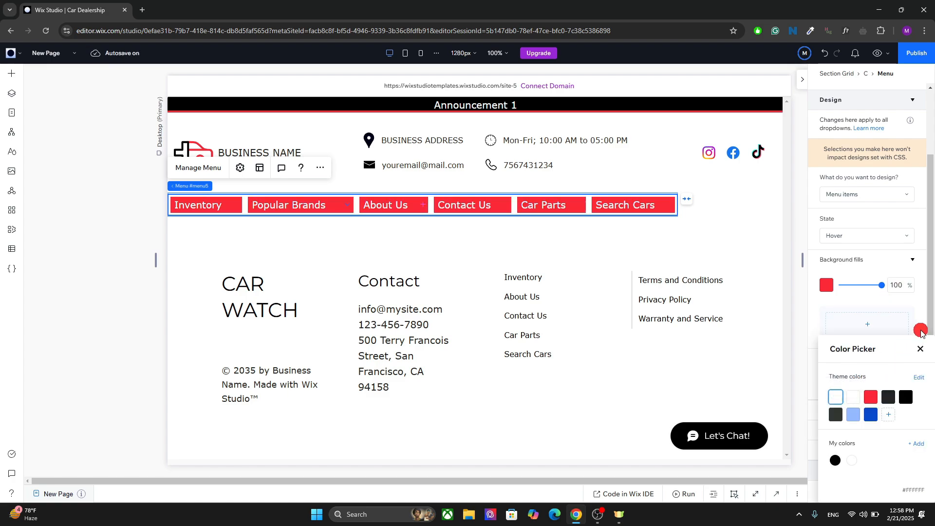
{"action": "left_click", "coordinate": [920, 355]}
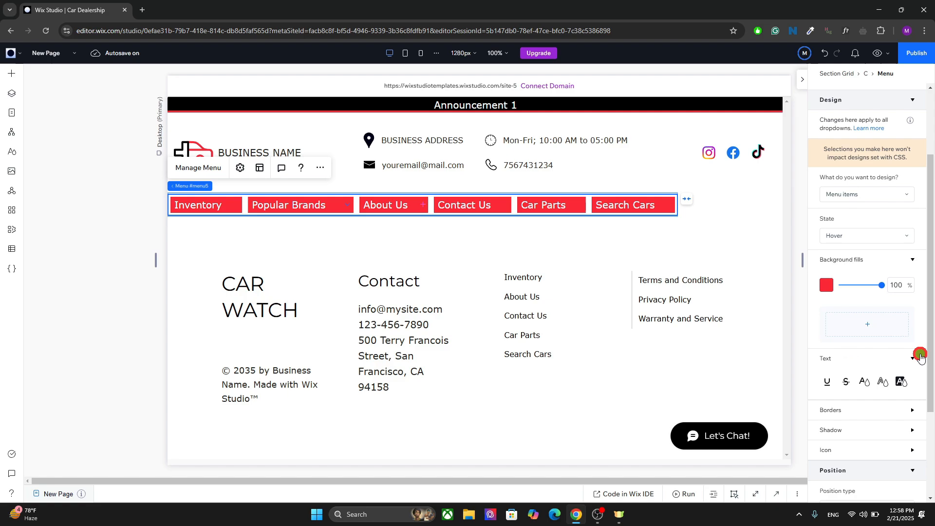
Preview the site to check the menu's hover effect, then return to the editor.
{"action": "left_click", "coordinate": [876, 53]}
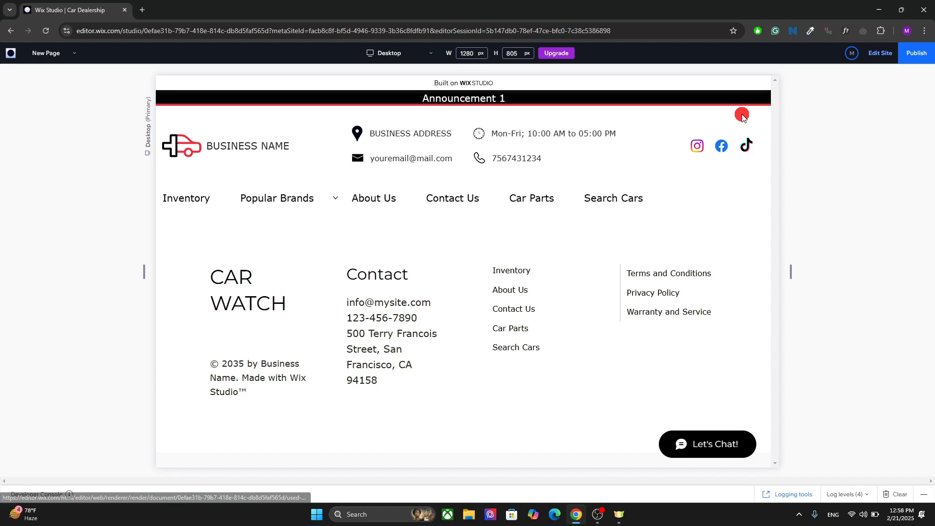
{"action": "left_click", "coordinate": [875, 57]}
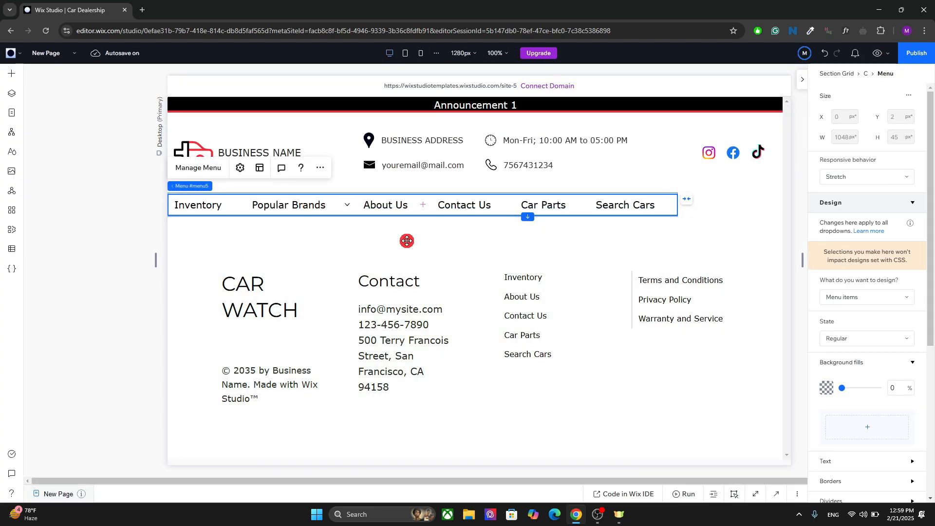
Try the Circle, Wash and Underline animation packages in the menu settings, settling on Bullet.
{"action": "left_click", "coordinate": [241, 168]}
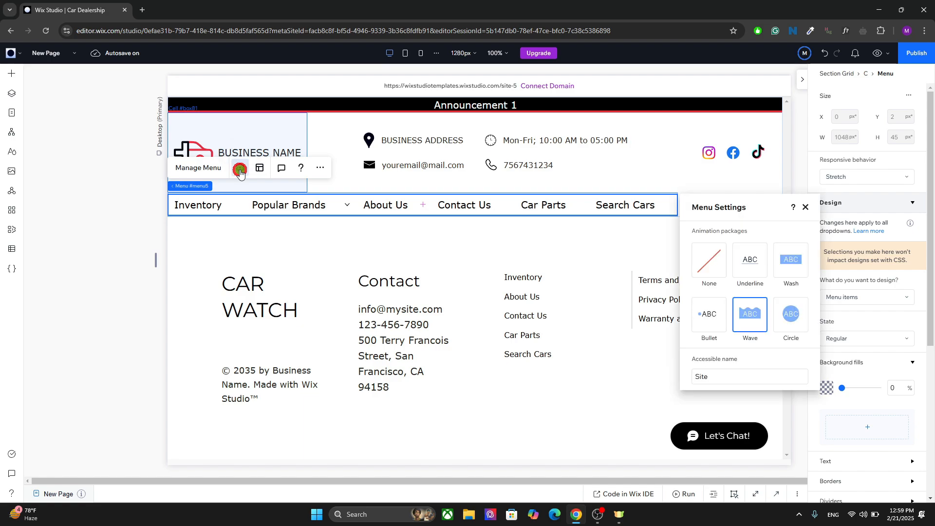
{"action": "left_click", "coordinate": [791, 320]}
{"action": "left_click", "coordinate": [794, 258]}
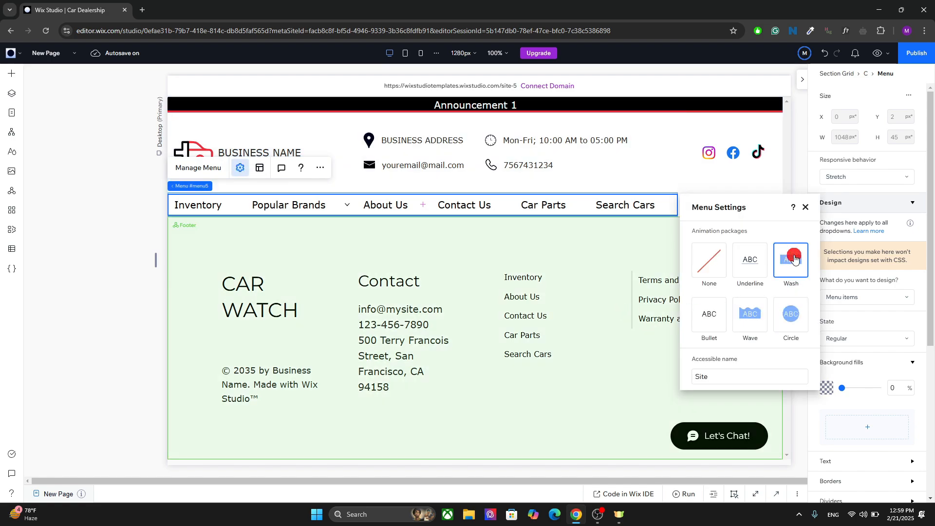
{"action": "left_click", "coordinate": [752, 258]}
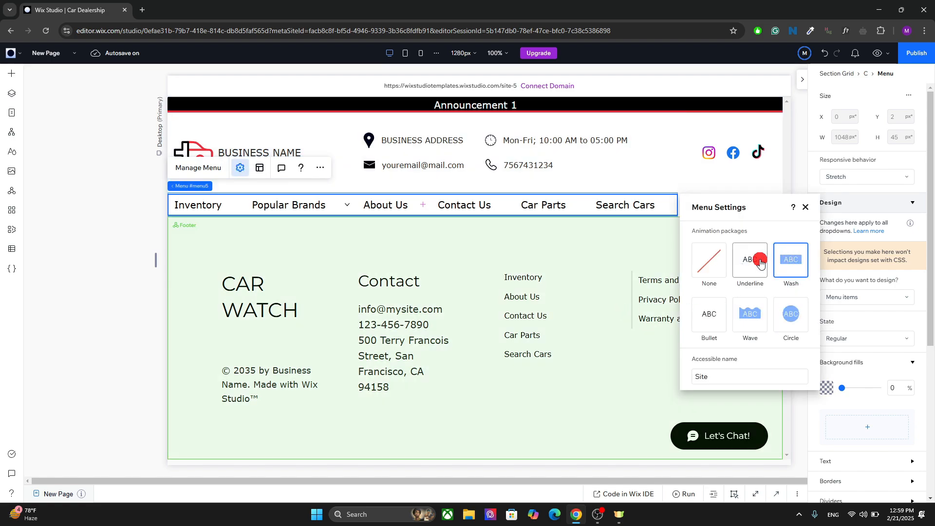
{"action": "left_click", "coordinate": [714, 319]}
Search Wix media for gradient and add the dark blue gradient image as the menu items' regular background fill.
{"action": "scroll", "coordinate": [867, 318], "scroll_direction": "down", "scroll_amount": 2}
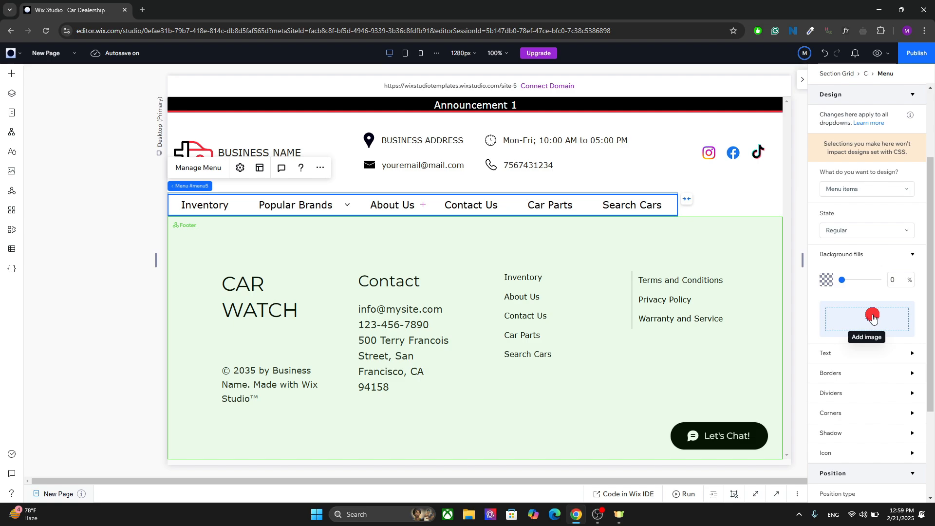
{"action": "left_click", "coordinate": [871, 317]}
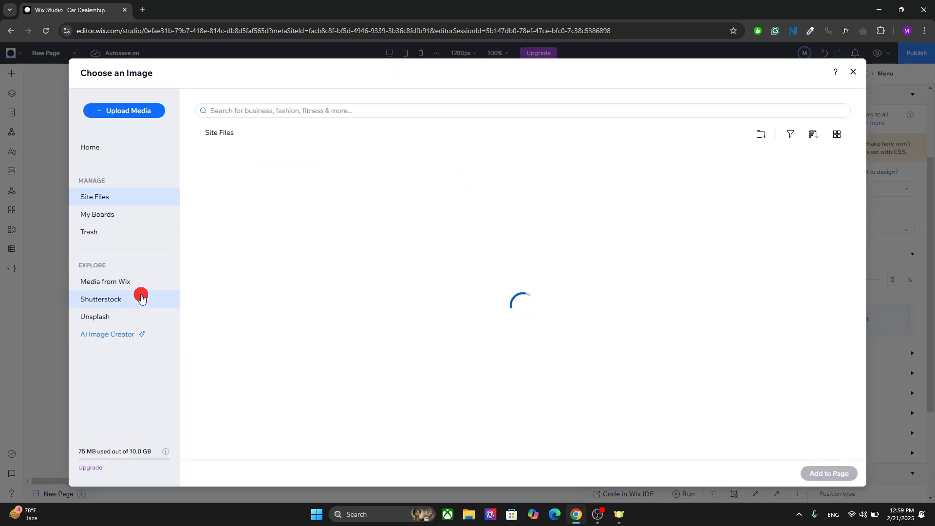
{"action": "left_click", "coordinate": [124, 282]}
{"action": "left_click", "coordinate": [291, 111]}
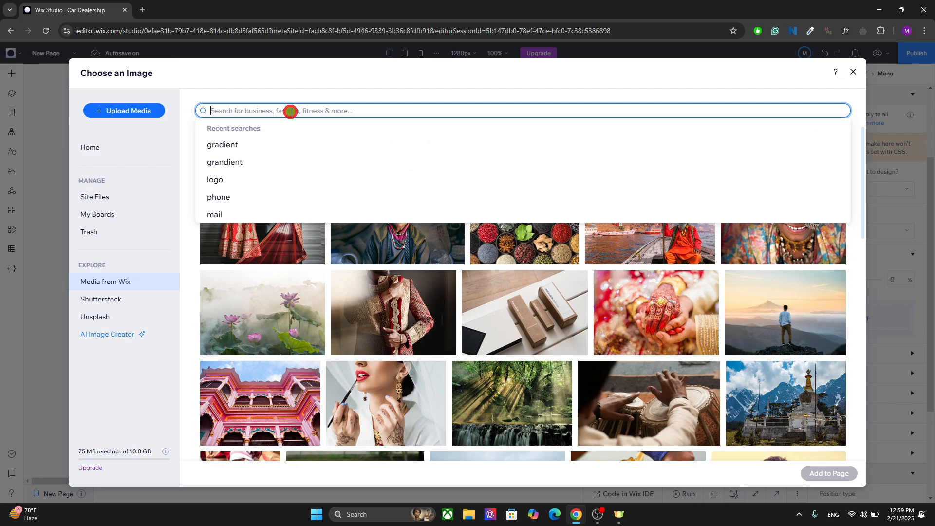
{"action": "type", "text": "gr"}
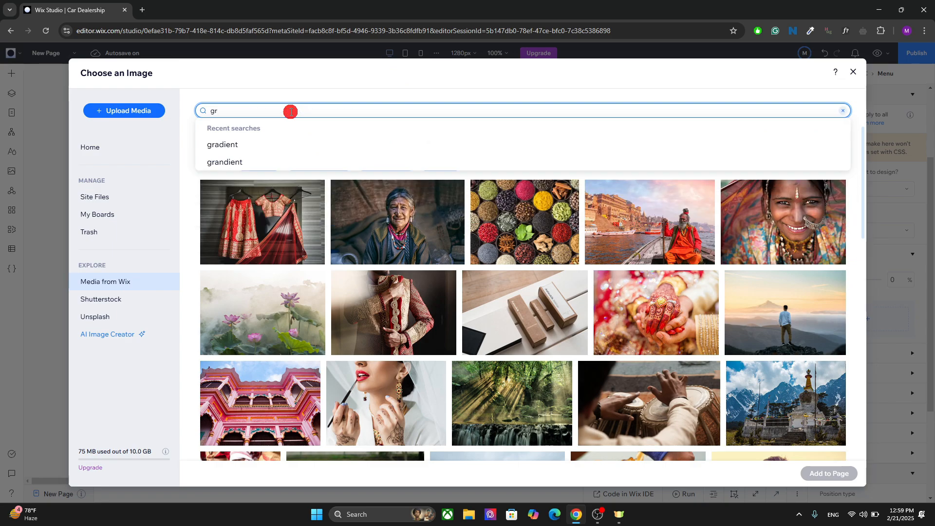
{"action": "left_click", "coordinate": [232, 142]}
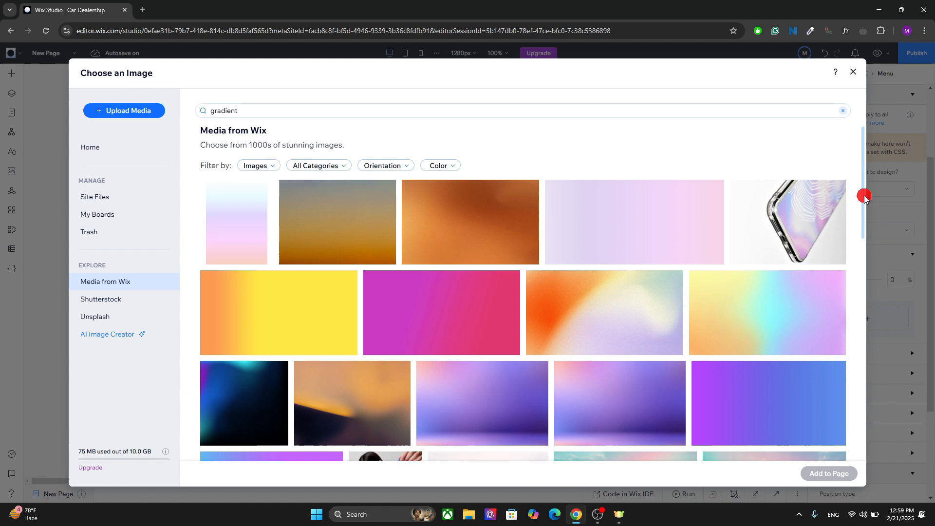
{"action": "left_click_drag", "start_coordinate": [861, 194], "coordinate": [857, 272]}
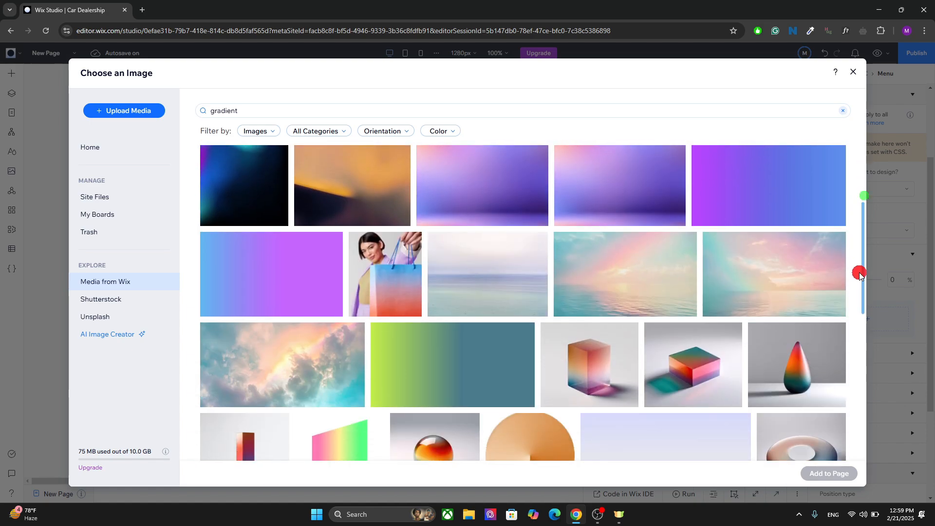
{"action": "left_click", "coordinate": [277, 202]}
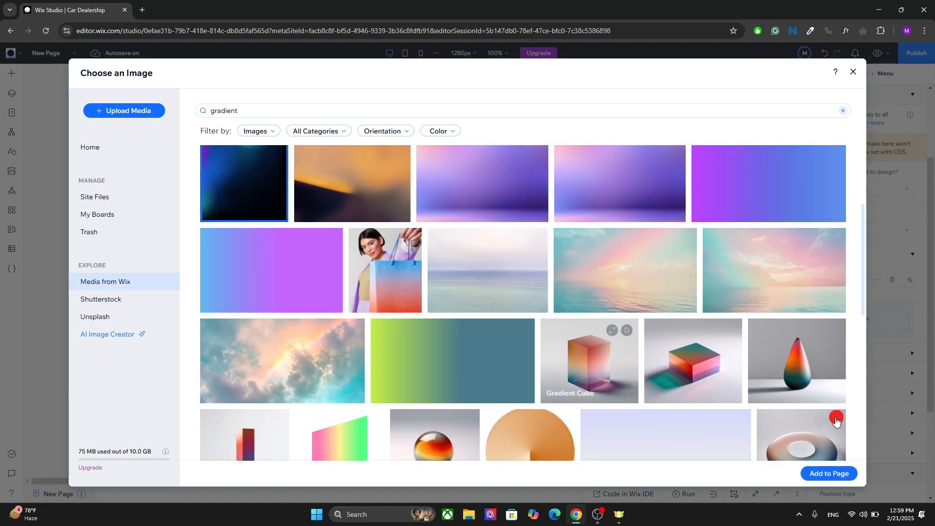
{"action": "left_click", "coordinate": [820, 472]}
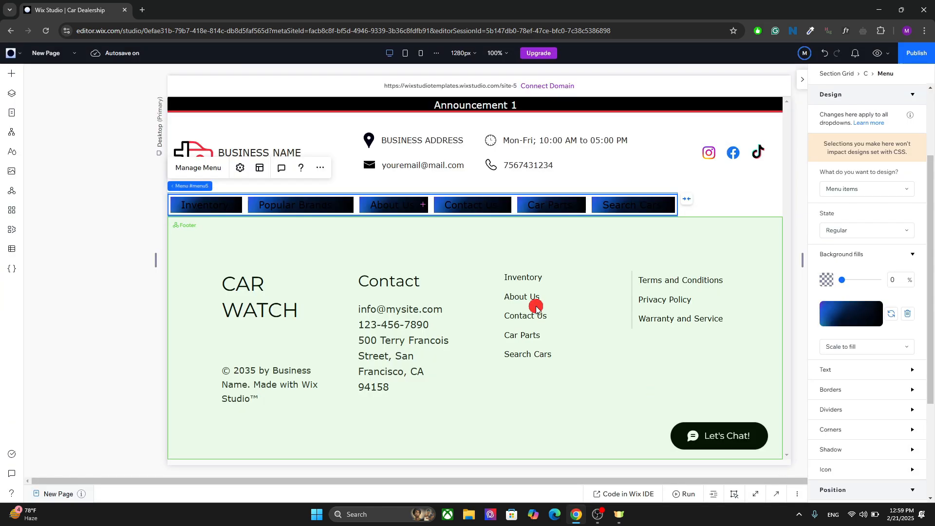
Set the menu items' regular text colour to white.
{"action": "left_click", "coordinate": [833, 370]}
{"action": "left_click_drag", "start_coordinate": [928, 261], "coordinate": [925, 350]}
{"action": "left_click", "coordinate": [854, 327]}
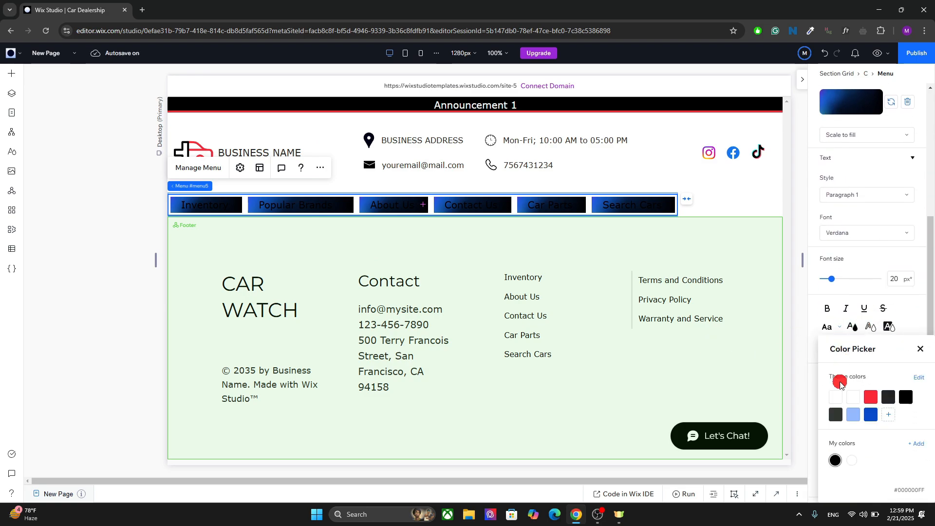
{"action": "left_click", "coordinate": [836, 396]}
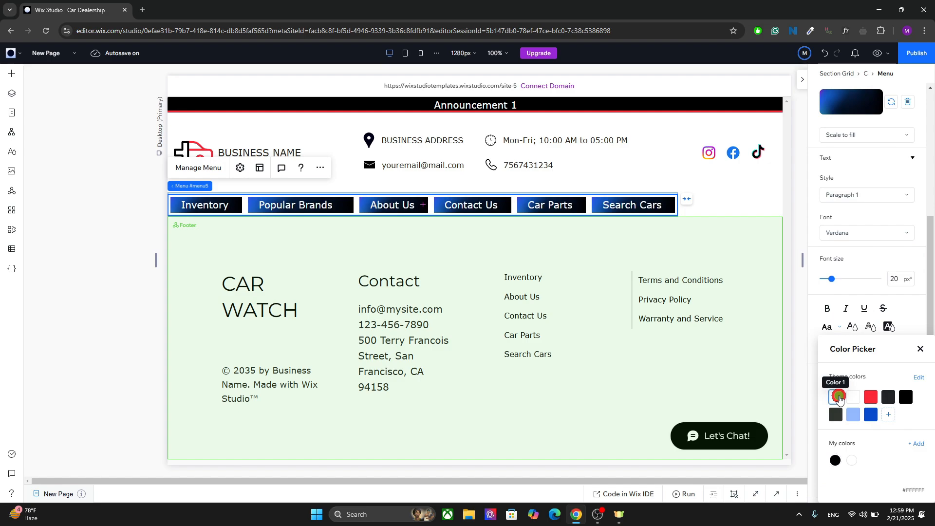
{"action": "left_click", "coordinate": [921, 348]}
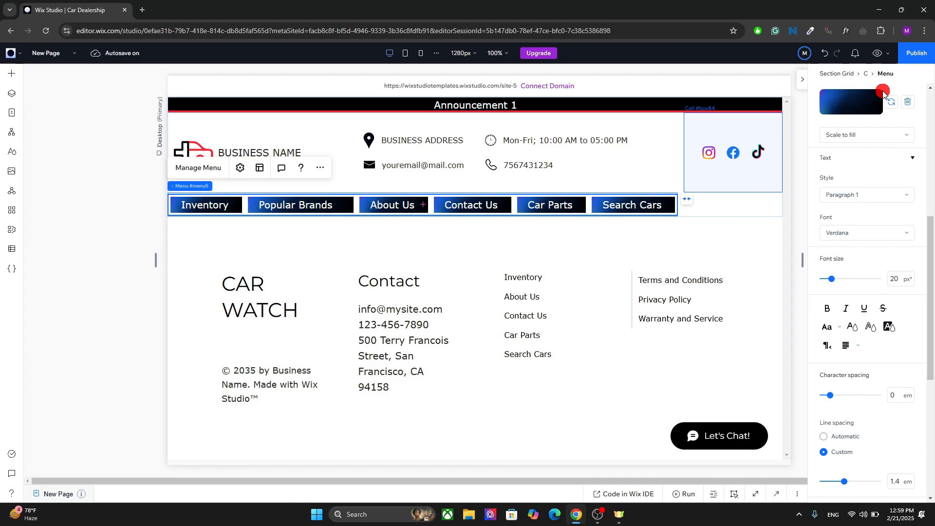
{"action": "left_click", "coordinate": [857, 130]}
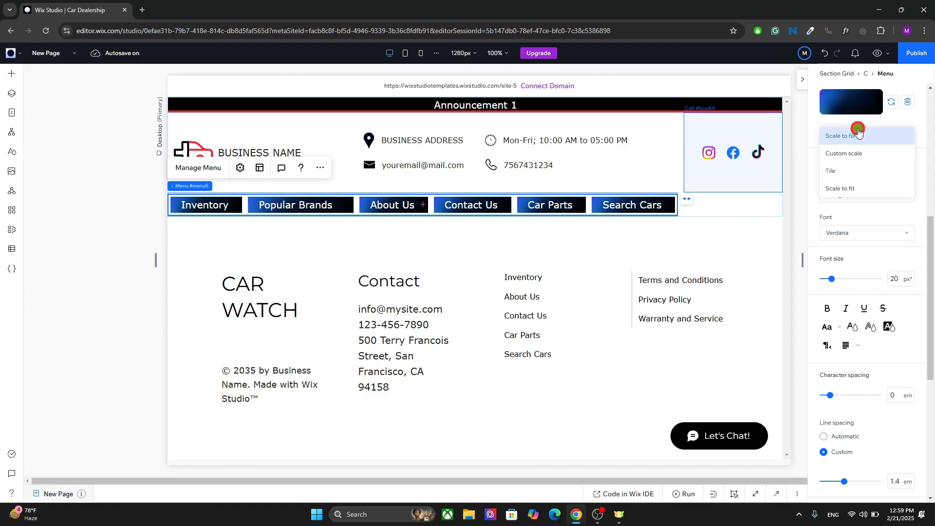
{"action": "left_click", "coordinate": [849, 153]}
{"action": "left_click", "coordinate": [858, 134]}
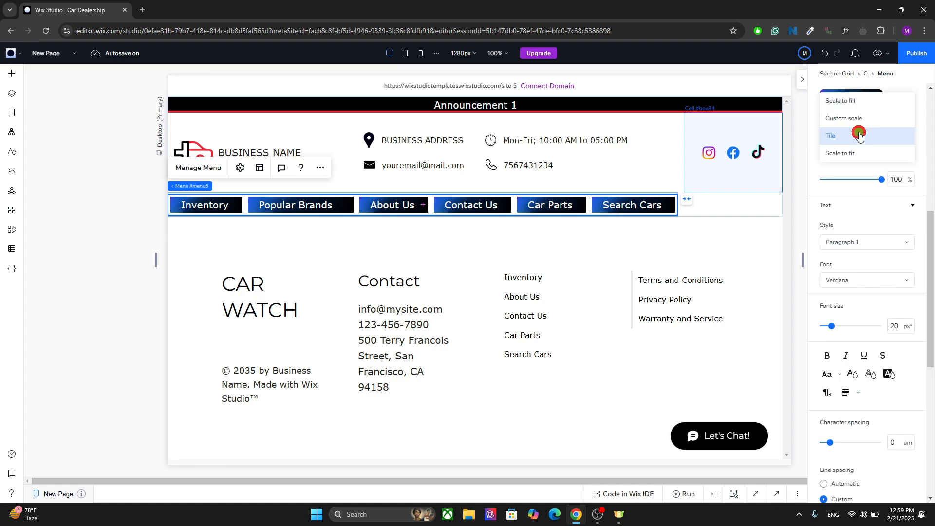
{"action": "left_click", "coordinate": [854, 119]}
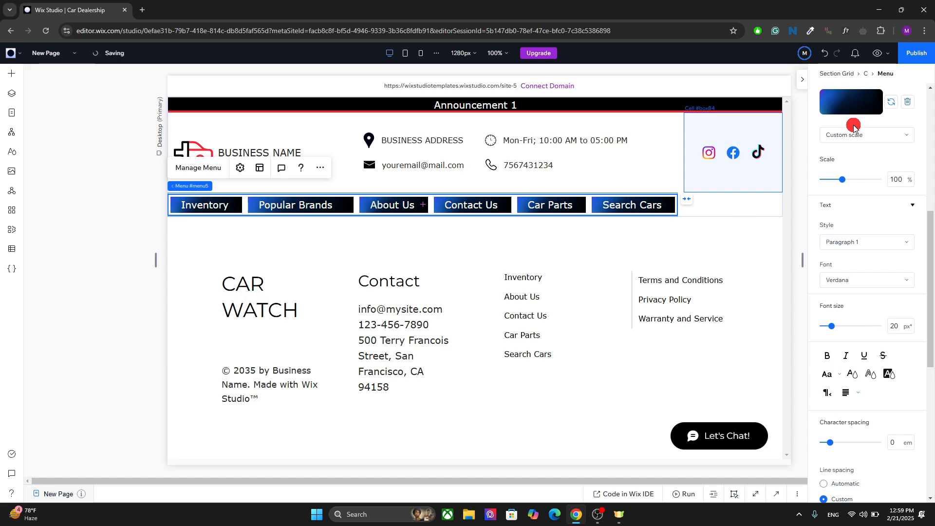
{"action": "left_click", "coordinate": [852, 136]}
{"action": "left_click", "coordinate": [847, 119]}
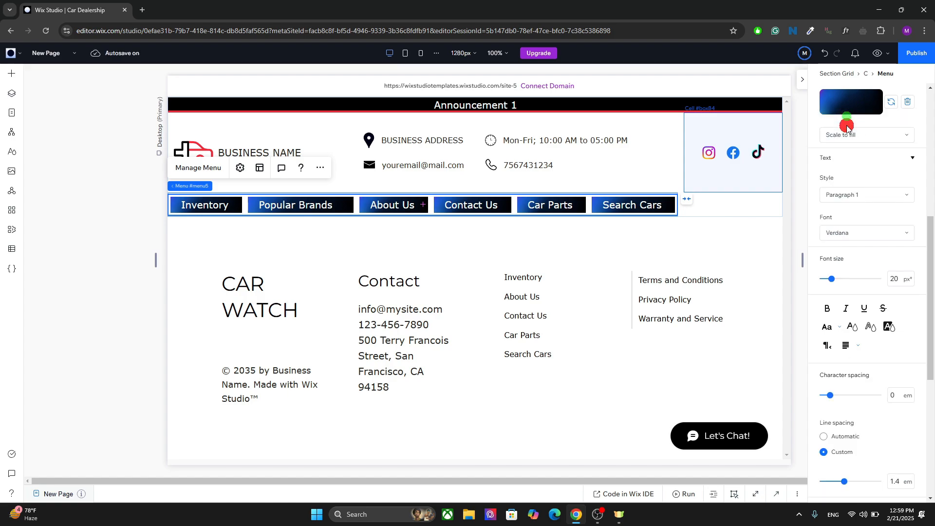
Preview the site with the gradient menu items and return to the editor.
{"action": "left_click", "coordinate": [875, 53]}
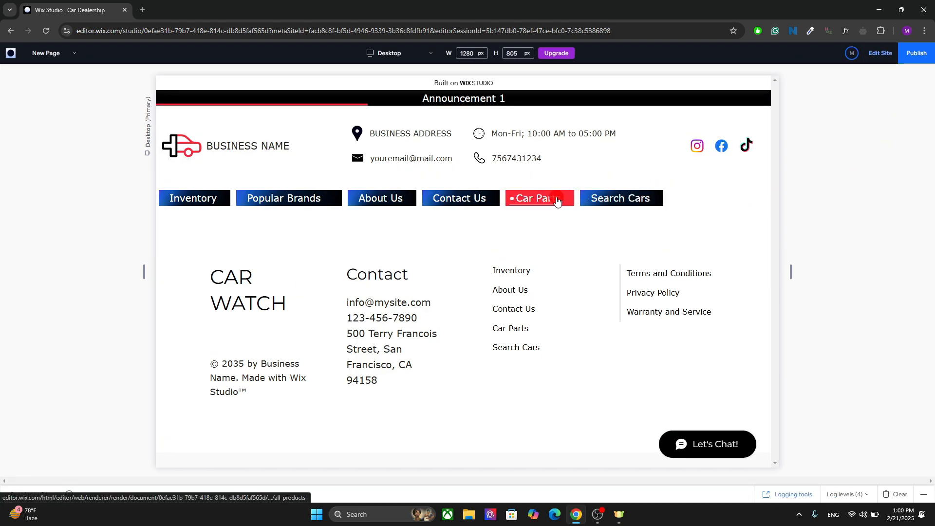
{"action": "left_click", "coordinate": [879, 56]}
Switch the design target to the menu container and set its background fill opacity to 100%.
{"action": "left_click", "coordinate": [662, 210]}
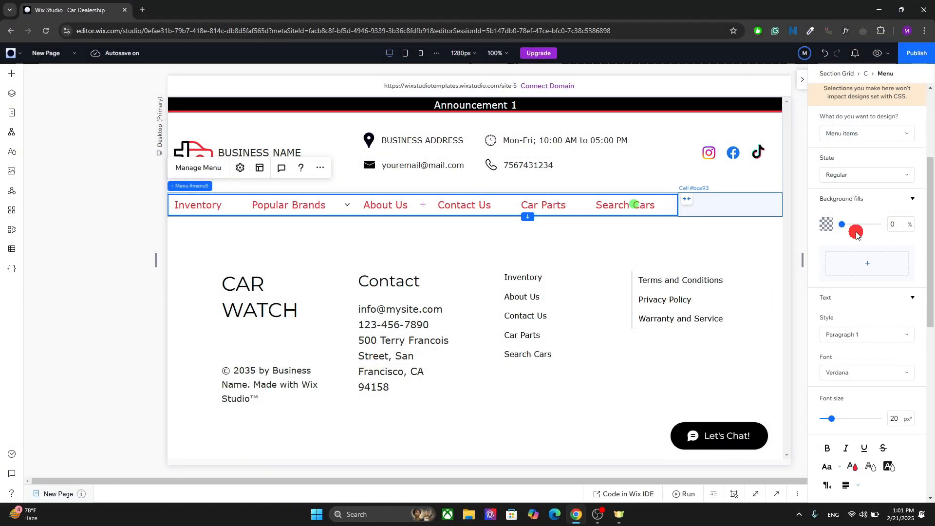
{"action": "left_click", "coordinate": [857, 295]}
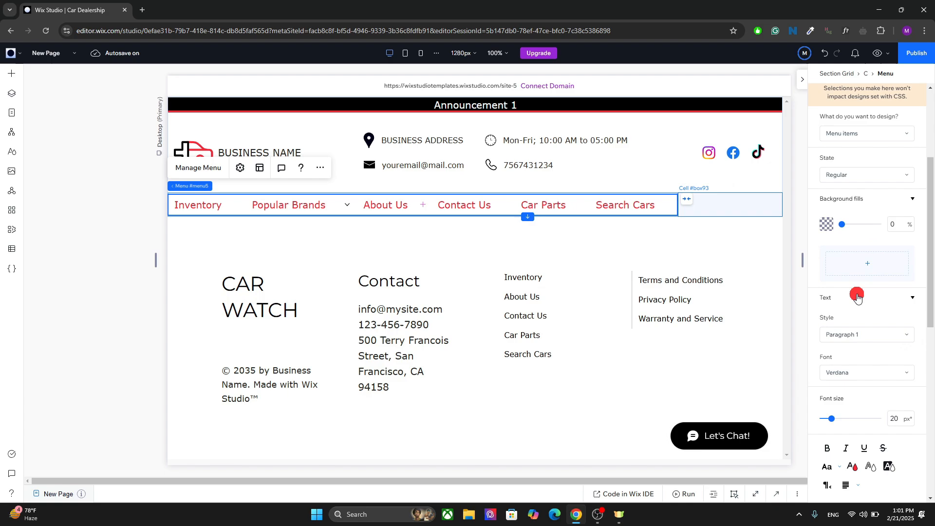
{"action": "left_click", "coordinate": [849, 134]}
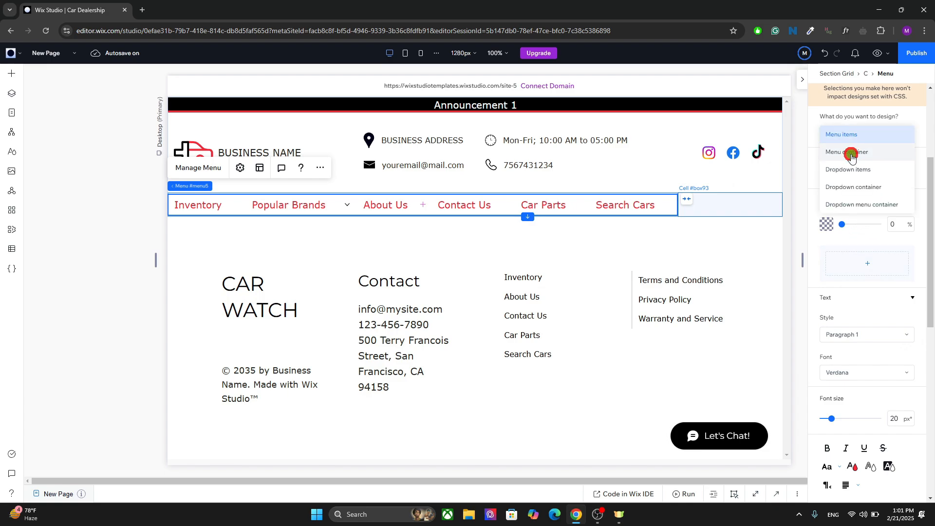
{"action": "left_click", "coordinate": [851, 154]}
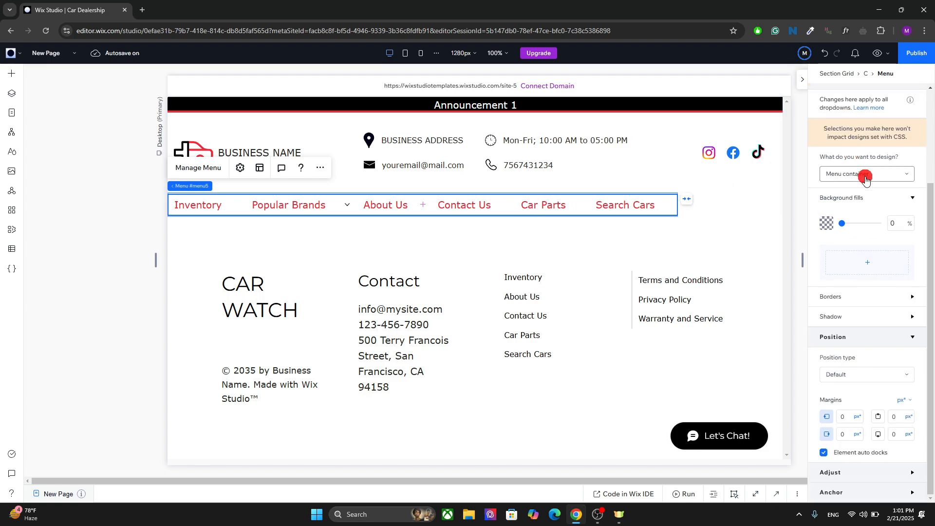
{"action": "left_click_drag", "start_coordinate": [842, 223], "coordinate": [908, 222]}
Set the menu container's background fill to the white theme colour.
{"action": "left_click", "coordinate": [821, 223]}
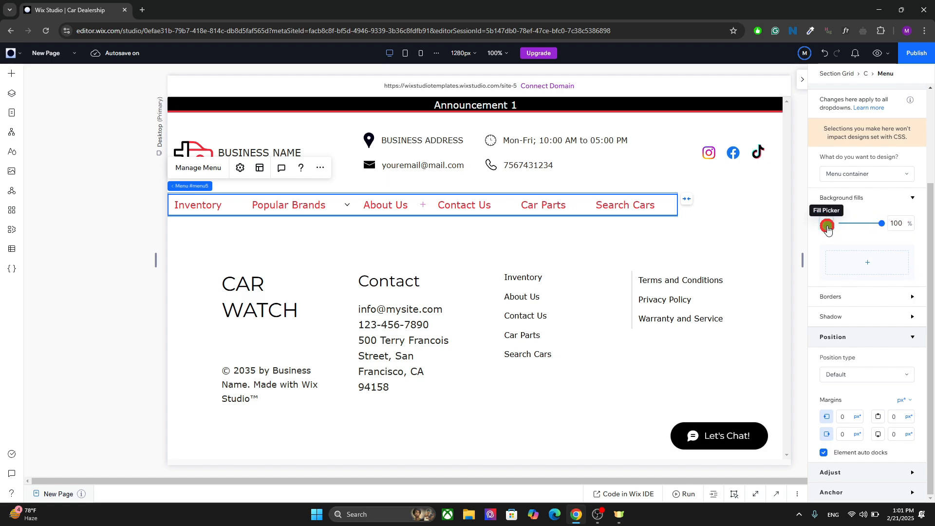
{"action": "left_click", "coordinate": [869, 349]}
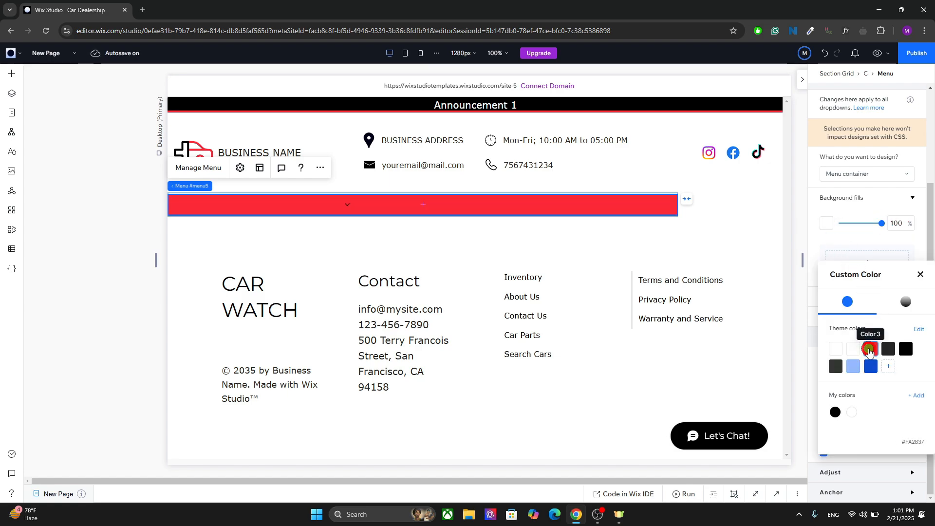
{"action": "left_click", "coordinate": [920, 274]}
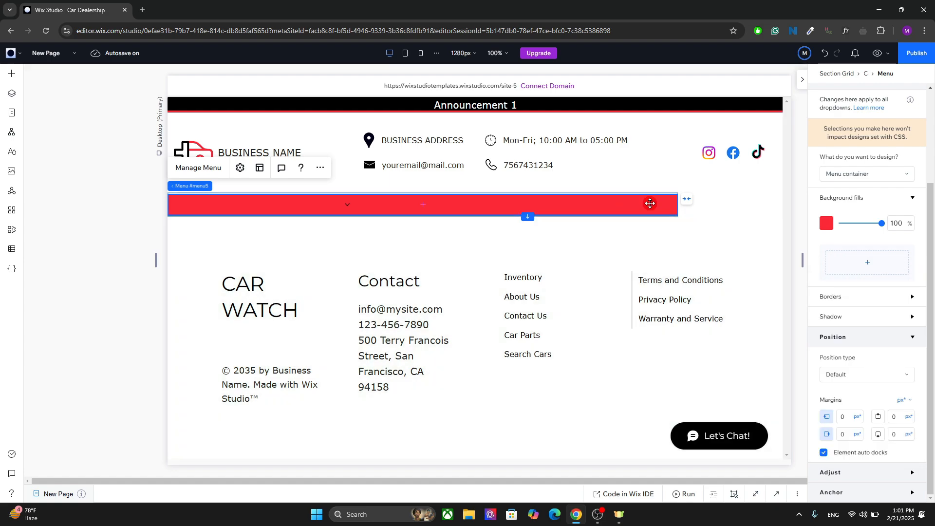
{"action": "left_click", "coordinate": [826, 223]}
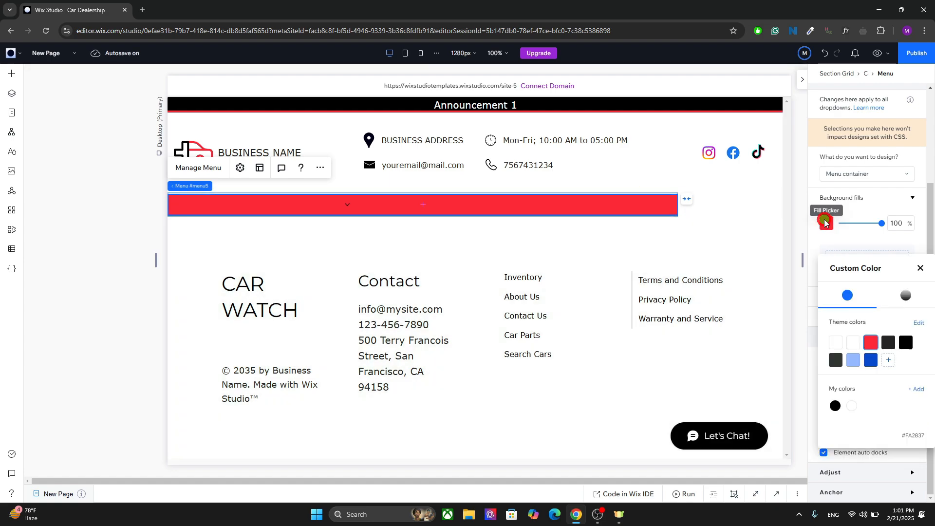
{"action": "left_click", "coordinate": [835, 342]}
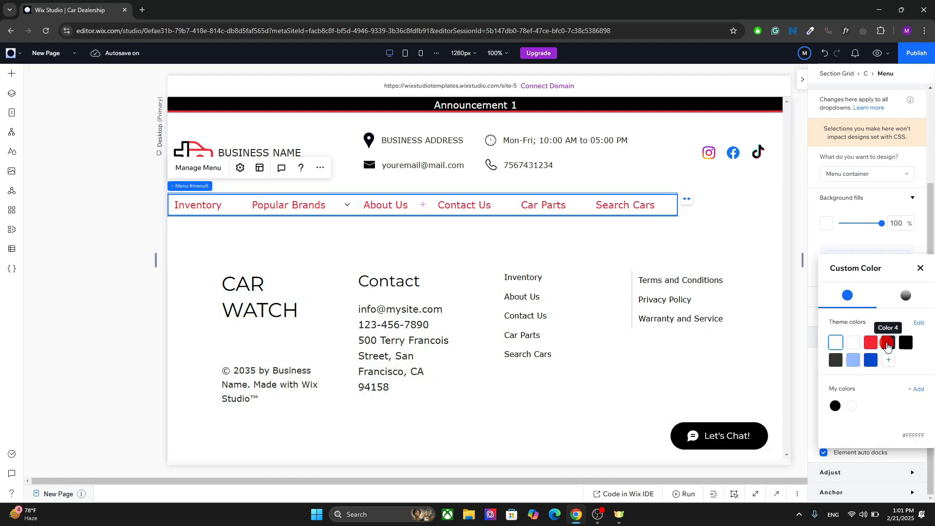
Try setting the menu container's background fill to the dark Color 4 theme colour.
{"action": "left_click", "coordinate": [887, 343]}
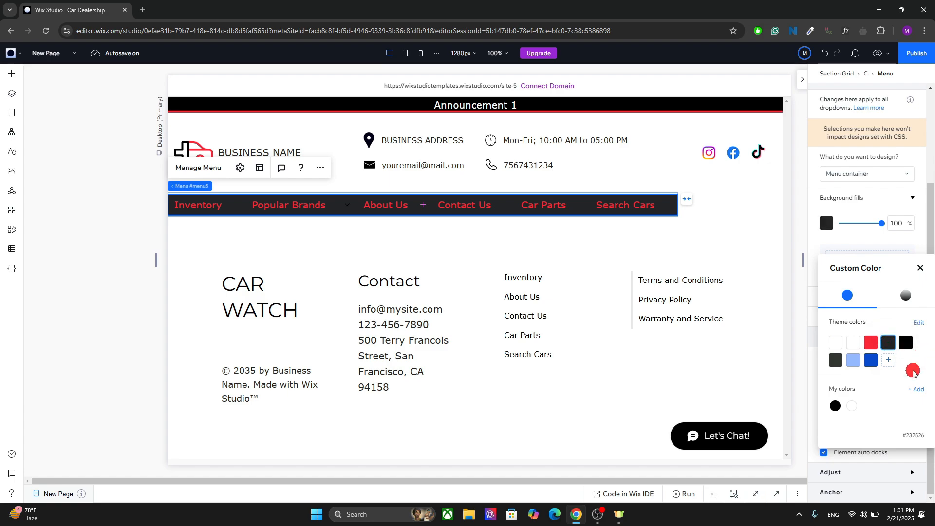
{"action": "left_click", "coordinate": [919, 271]}
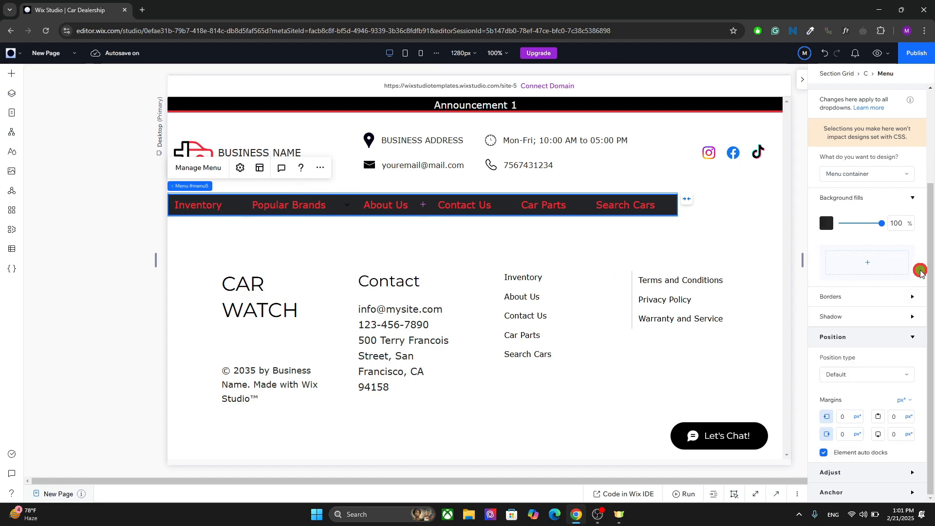
{"action": "left_click", "coordinate": [869, 176]}
{"action": "left_click", "coordinate": [869, 180]}
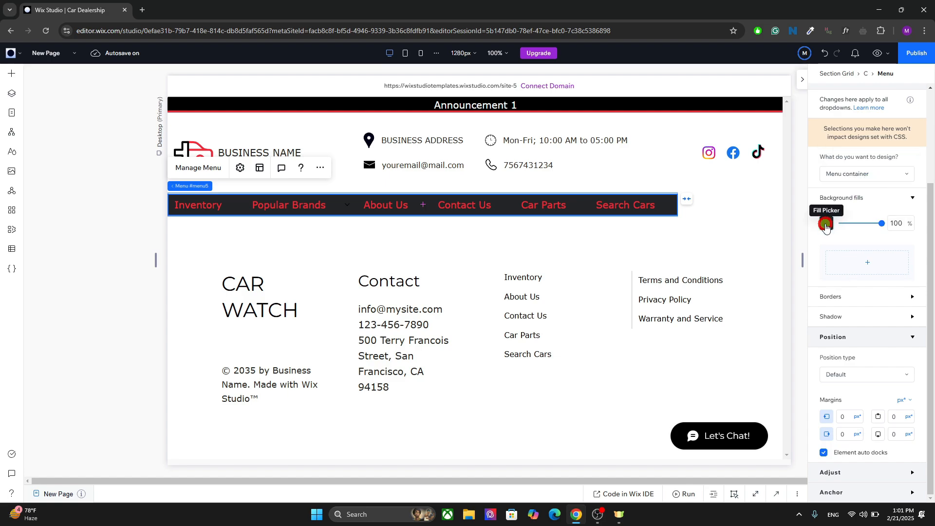
Set the menu container's background fill to the white theme colour with 0% opacity.
{"action": "left_click", "coordinate": [825, 225]}
{"action": "left_click", "coordinate": [835, 347]}
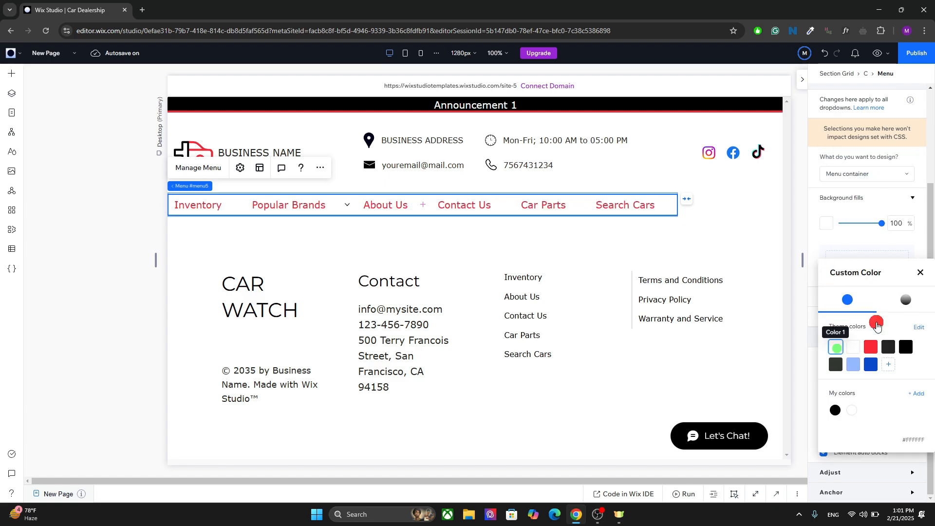
{"action": "left_click", "coordinate": [924, 273]}
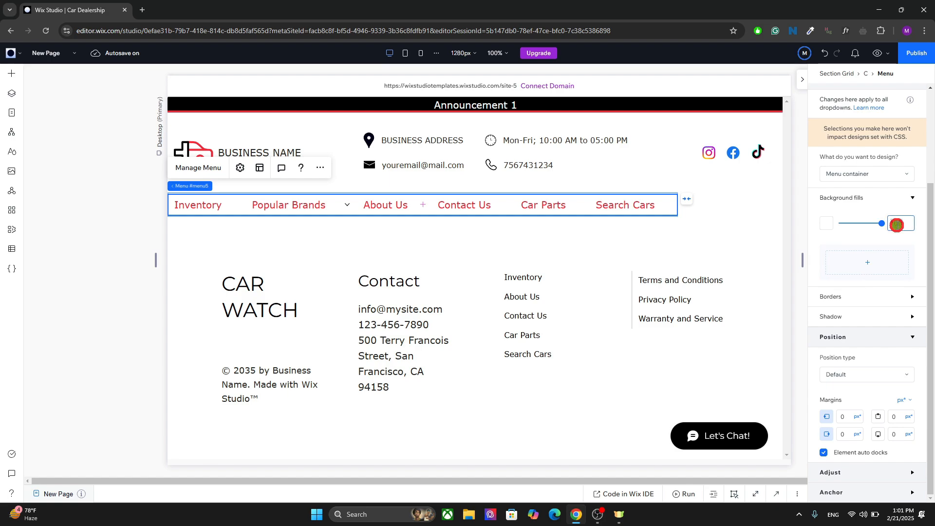
{"action": "type", "text": "0"}
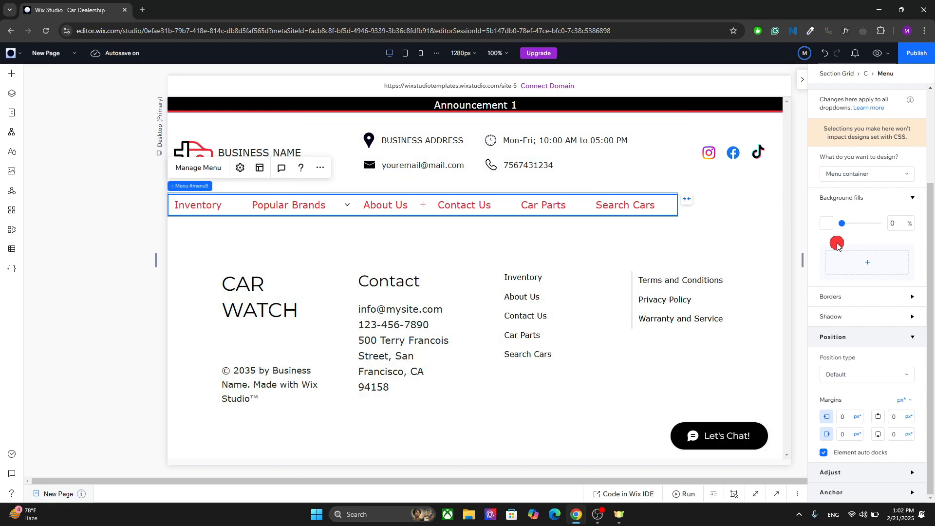
Switch the design target to dropdown items and give their regular background a red theme fill at 100% opacity.
{"action": "left_click", "coordinate": [872, 175]}
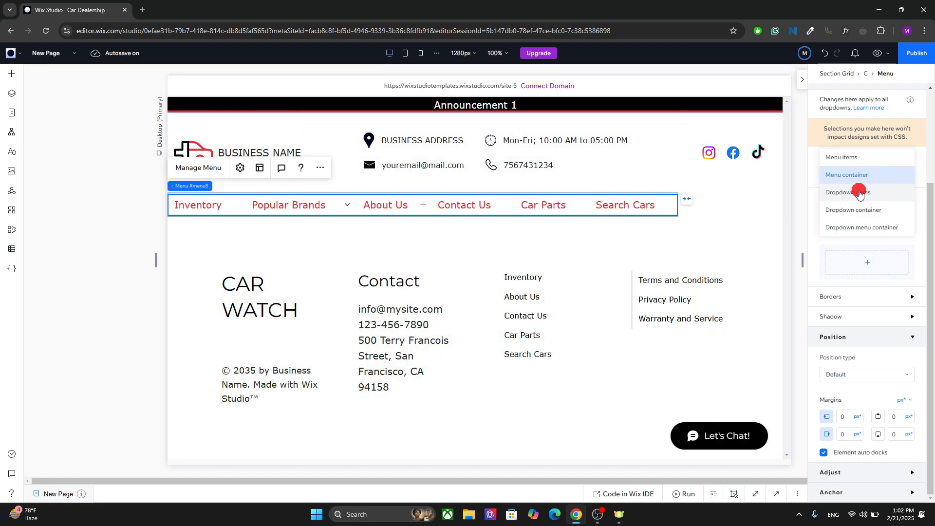
{"action": "left_click", "coordinate": [858, 191]}
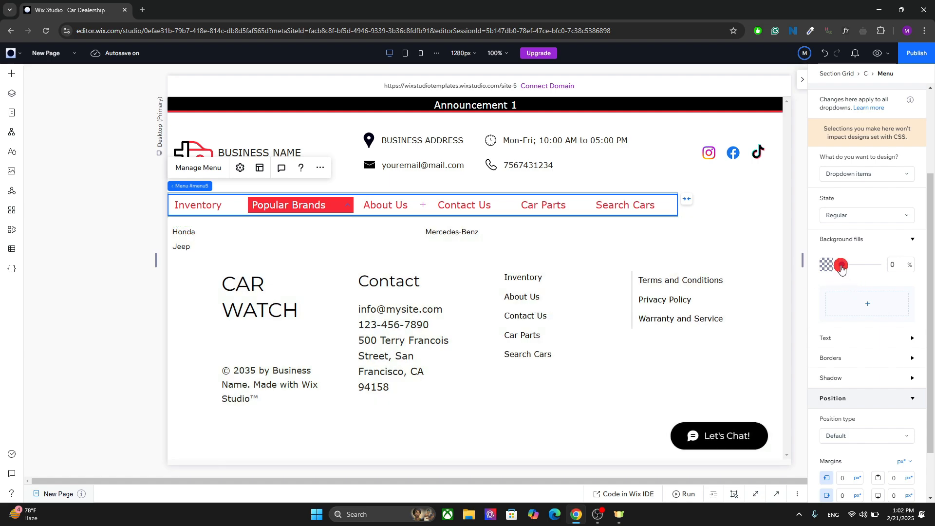
{"action": "left_click_drag", "start_coordinate": [841, 265], "coordinate": [881, 265]}
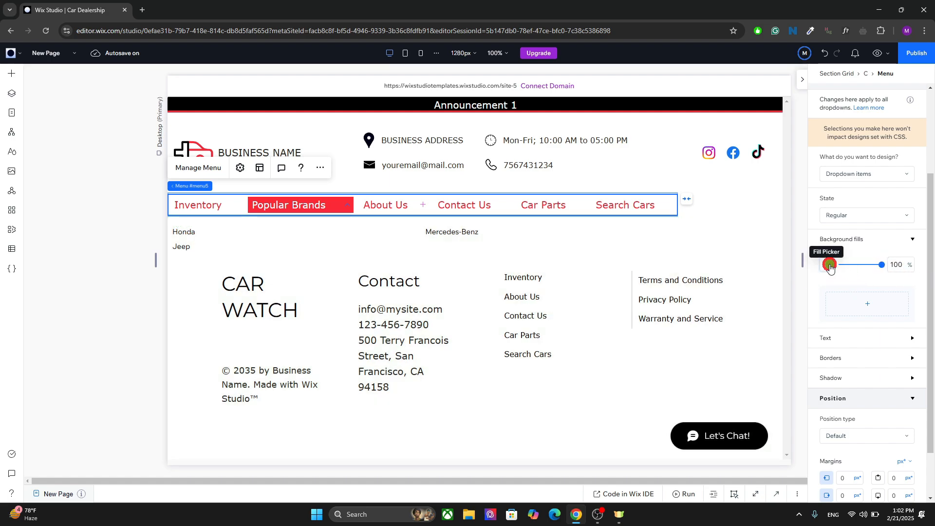
{"action": "left_click", "coordinate": [826, 265]}
{"action": "left_click", "coordinate": [870, 388]}
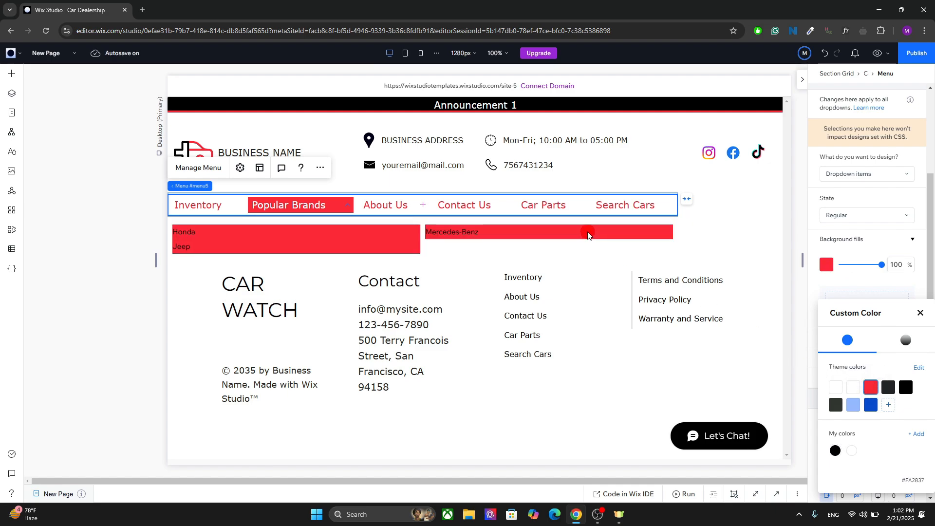
Review the dropdown items' hover, selected and regular state settings.
{"action": "left_click", "coordinate": [851, 219]}
{"action": "left_click", "coordinate": [851, 218]}
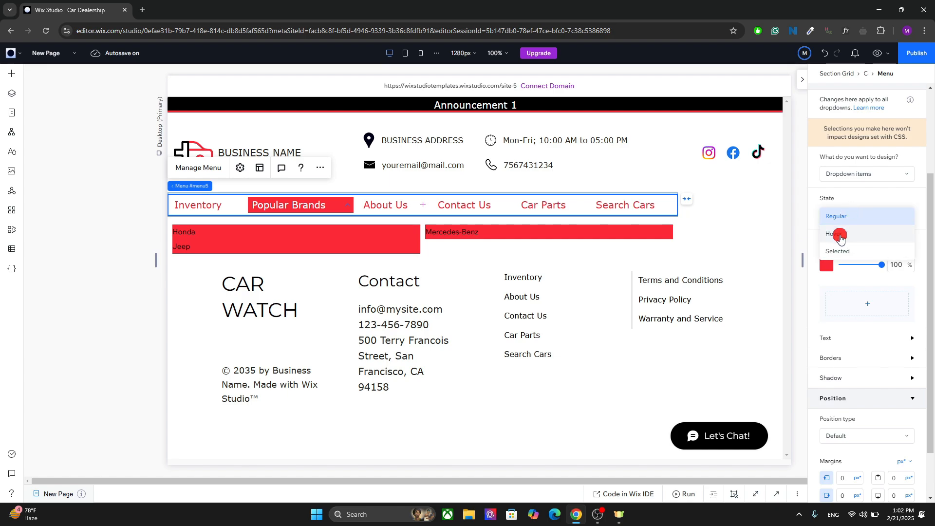
{"action": "left_click", "coordinate": [840, 236]}
{"action": "left_click", "coordinate": [852, 214]}
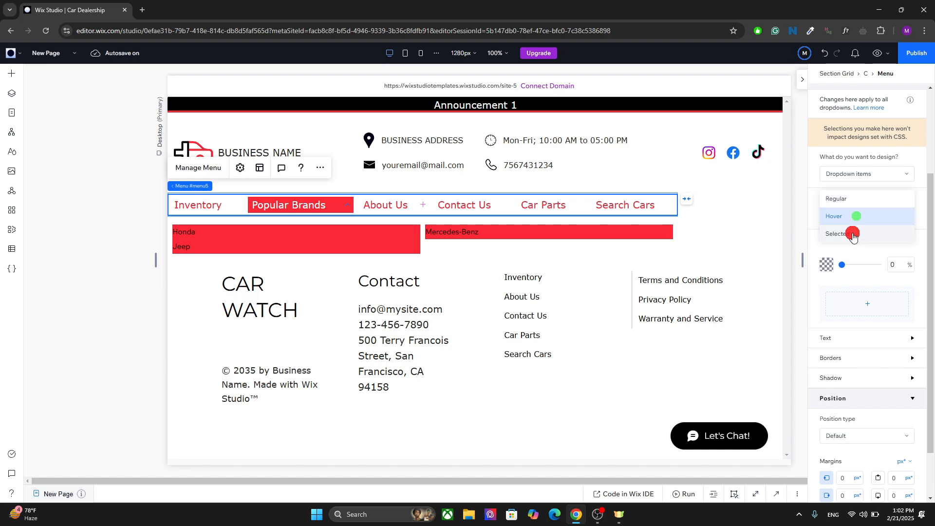
{"action": "left_click", "coordinate": [853, 235]}
{"action": "left_click", "coordinate": [857, 215]}
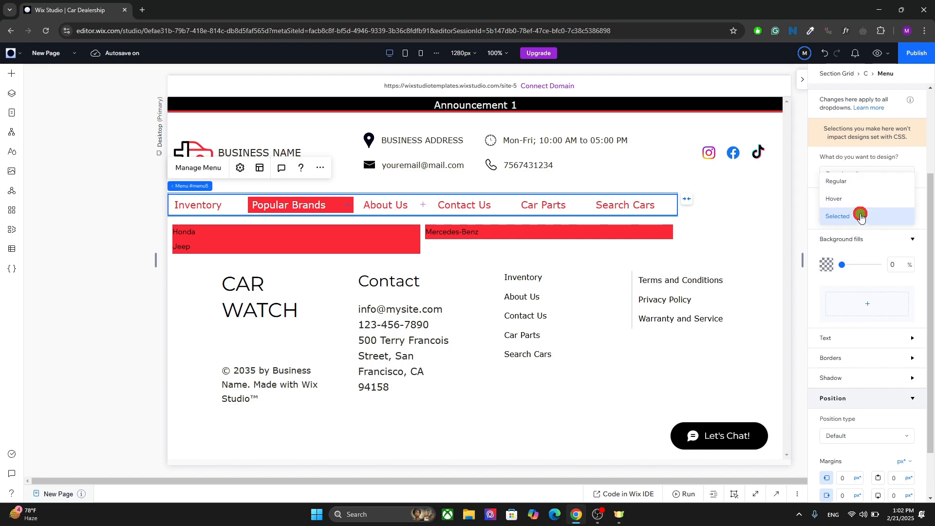
{"action": "left_click", "coordinate": [853, 183]}
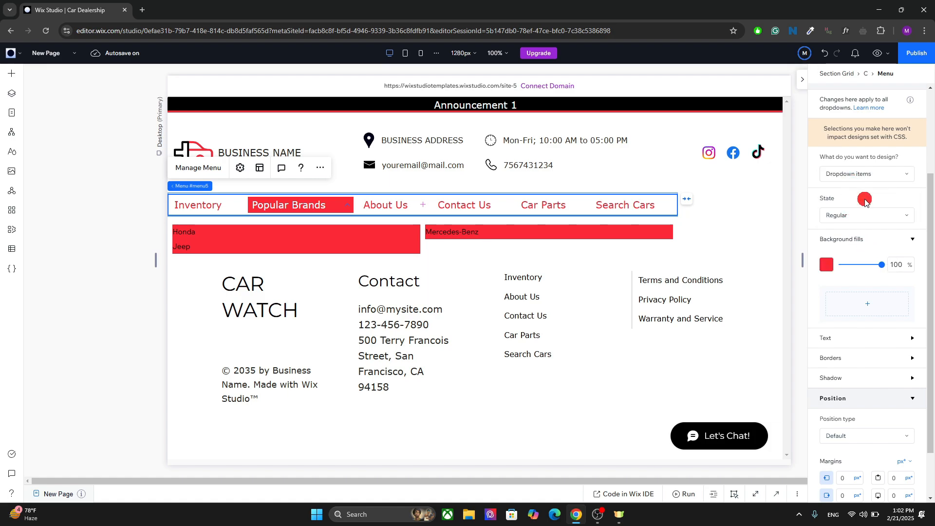
Review the dropdown container and dropdown menu container design options, returning to menu items.
{"action": "left_click", "coordinate": [858, 178]}
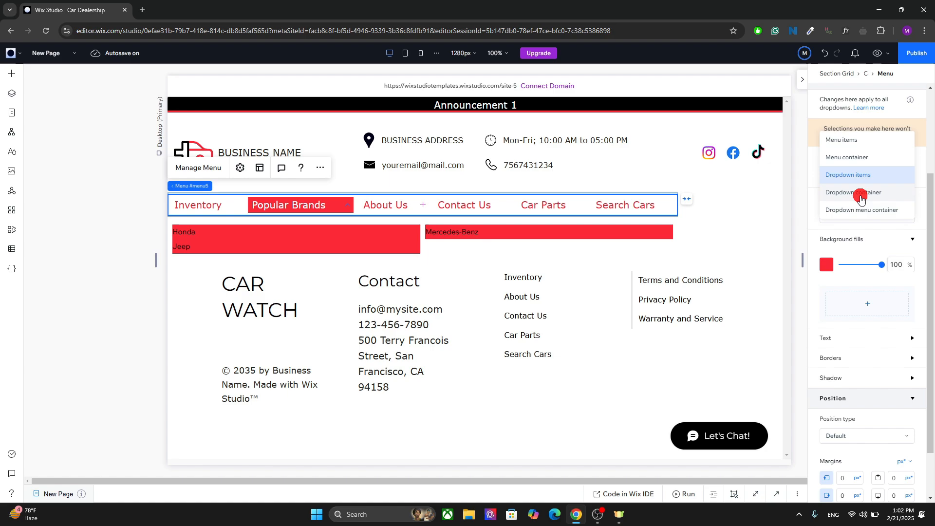
{"action": "left_click", "coordinate": [858, 194]}
{"action": "left_click", "coordinate": [876, 172]}
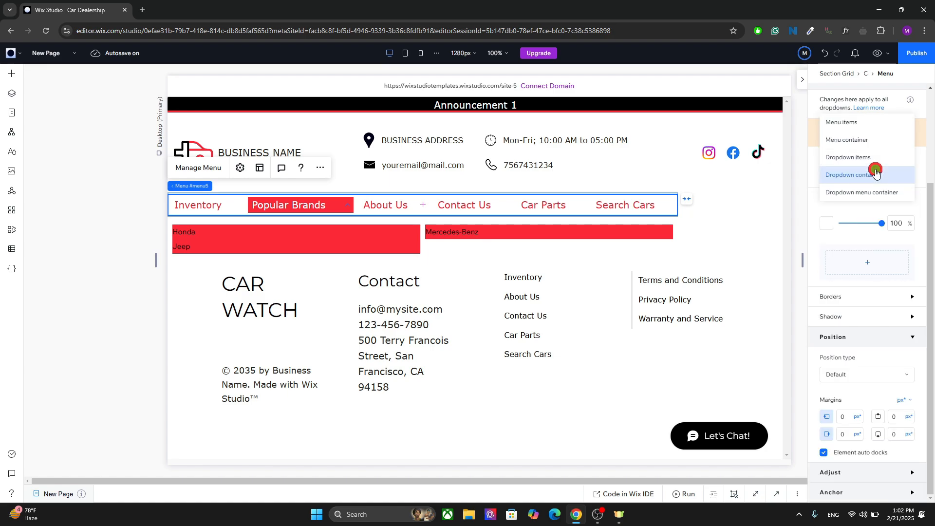
{"action": "left_click", "coordinate": [876, 172]}
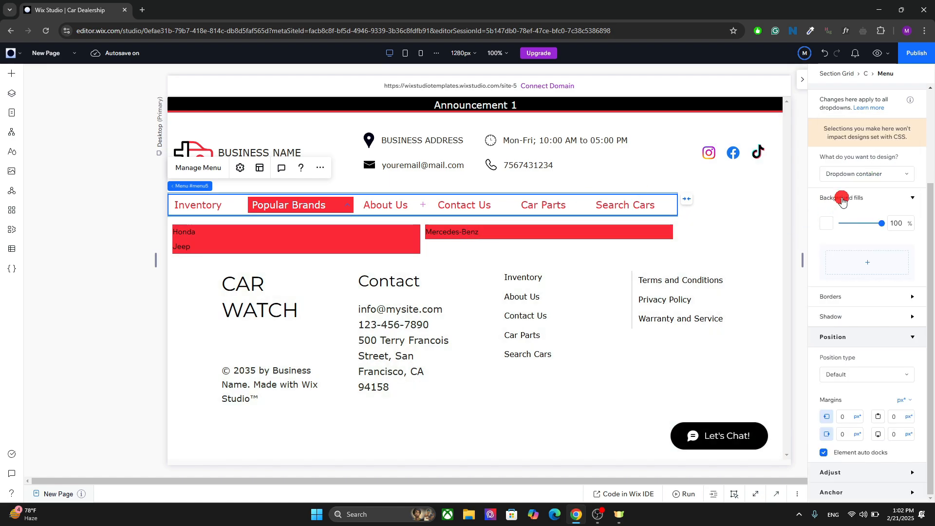
{"action": "left_click", "coordinate": [853, 176]}
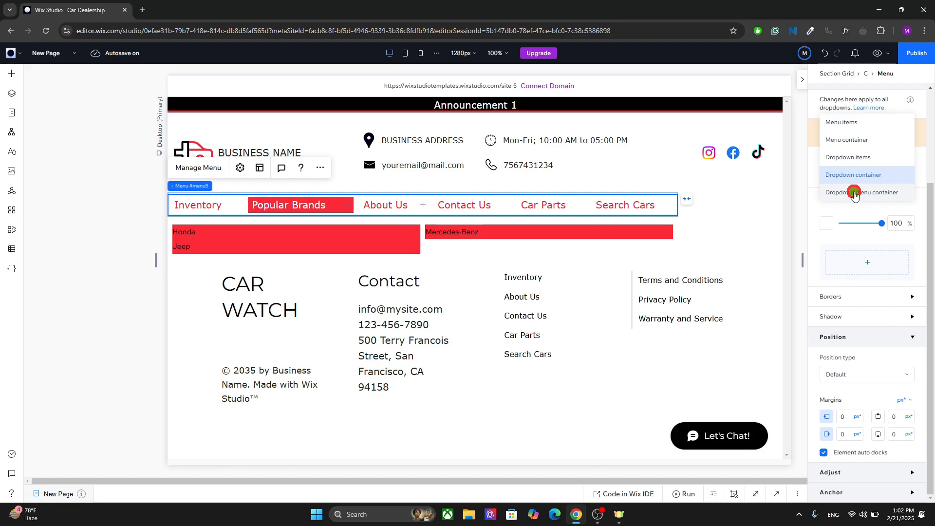
{"action": "left_click", "coordinate": [854, 192]}
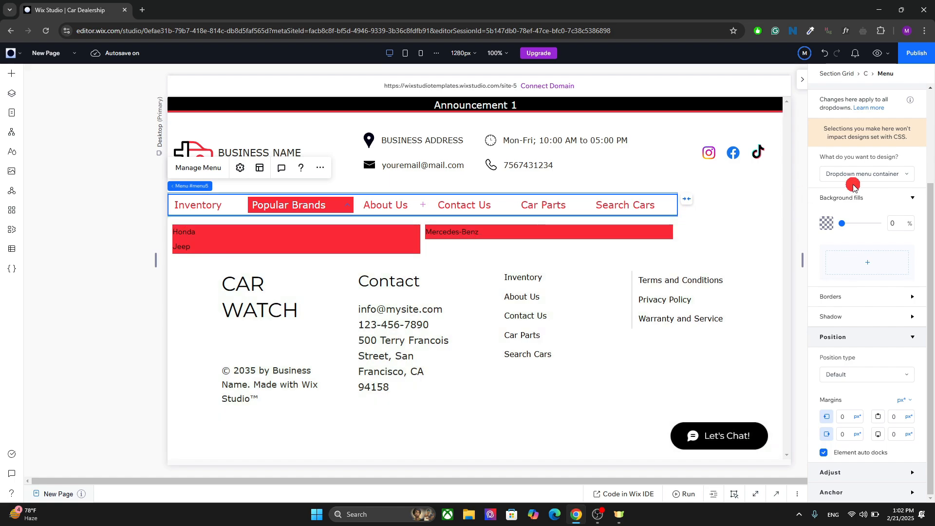
{"action": "left_click", "coordinate": [874, 180]}
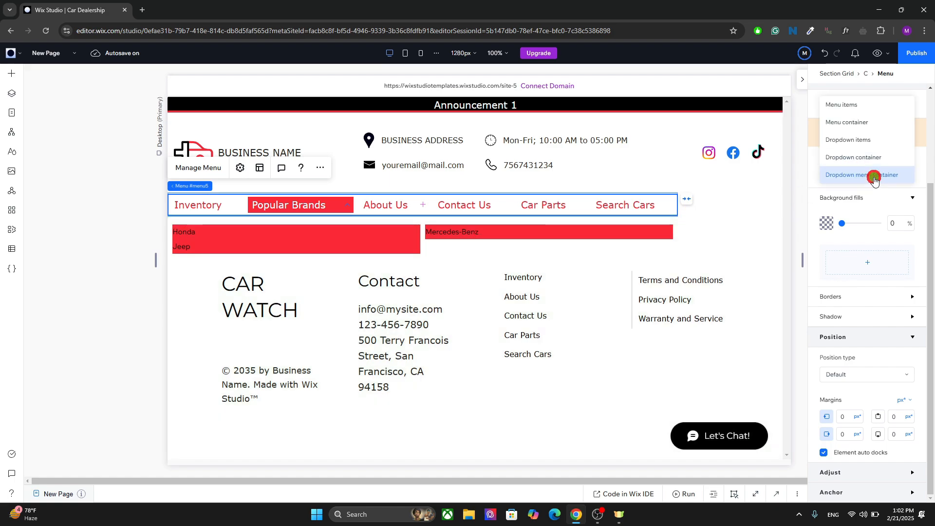
{"action": "left_click", "coordinate": [855, 105]}
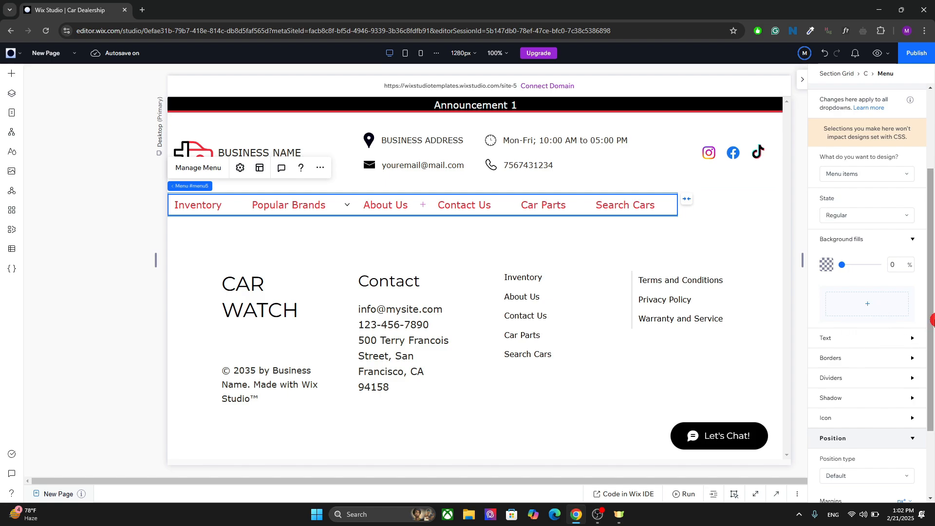
{"action": "scroll", "coordinate": [923, 419], "scroll_direction": "down", "scroll_amount": 2}
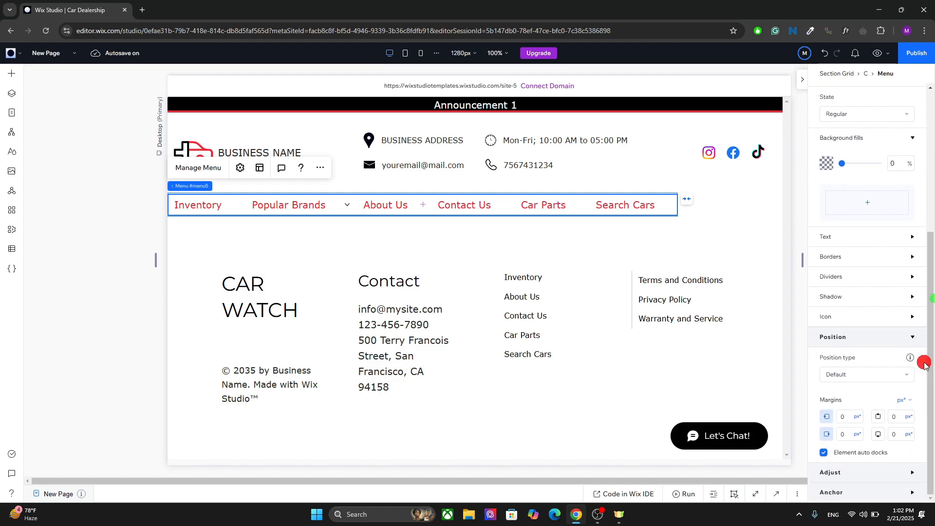
{"action": "left_click", "coordinate": [857, 281]}
{"action": "left_click", "coordinate": [857, 282]}
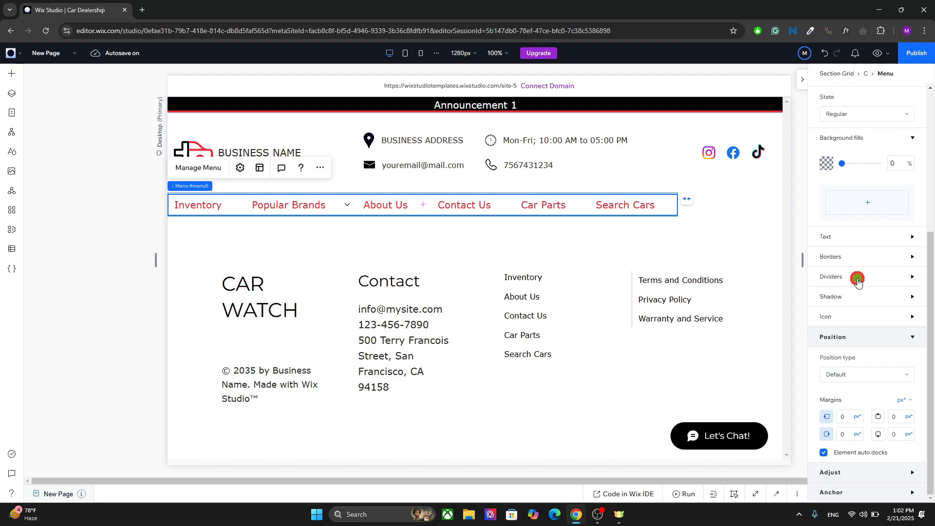
{"action": "left_click", "coordinate": [851, 293]}
{"action": "left_click", "coordinate": [843, 304]}
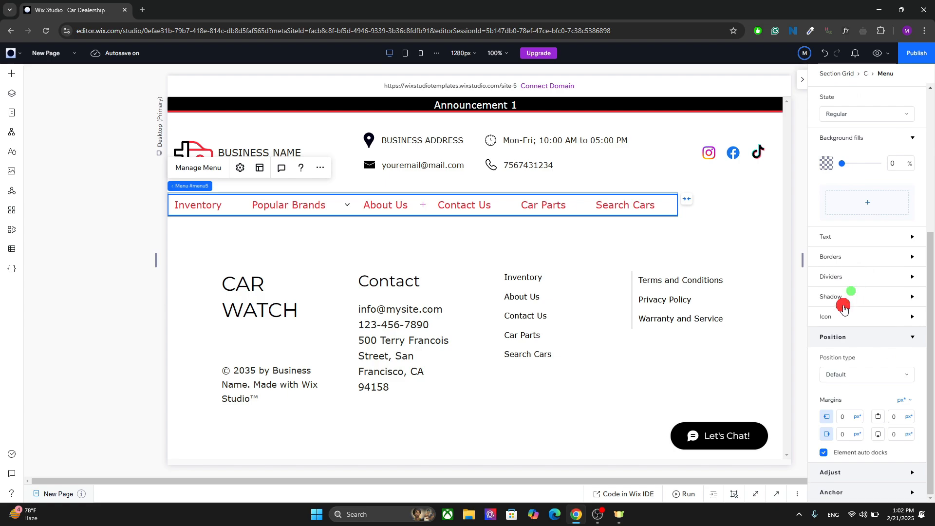
{"action": "left_click", "coordinate": [841, 315]}
{"action": "left_click", "coordinate": [840, 315]}
Open the menu's layout settings and set its overflow items to Scroll.
{"action": "left_click", "coordinate": [260, 168]}
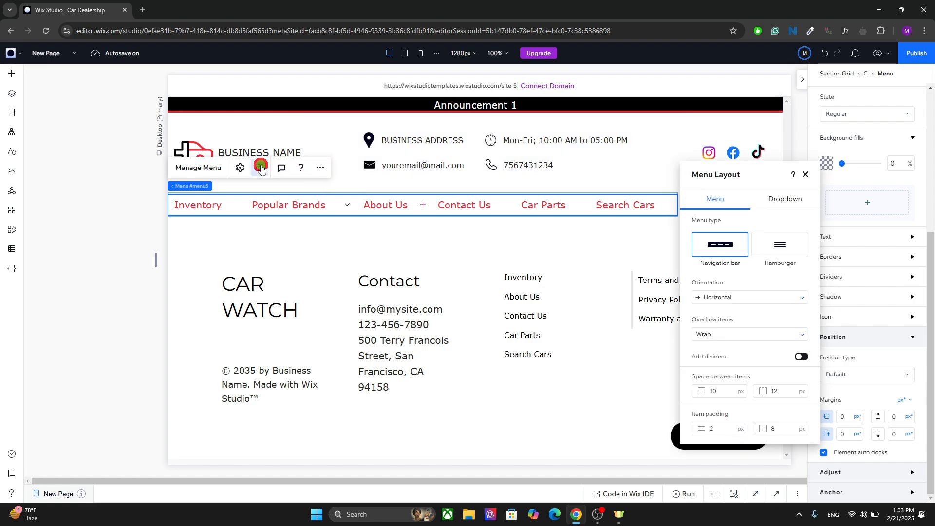
{"action": "left_click_drag", "start_coordinate": [744, 168], "coordinate": [546, 104]}
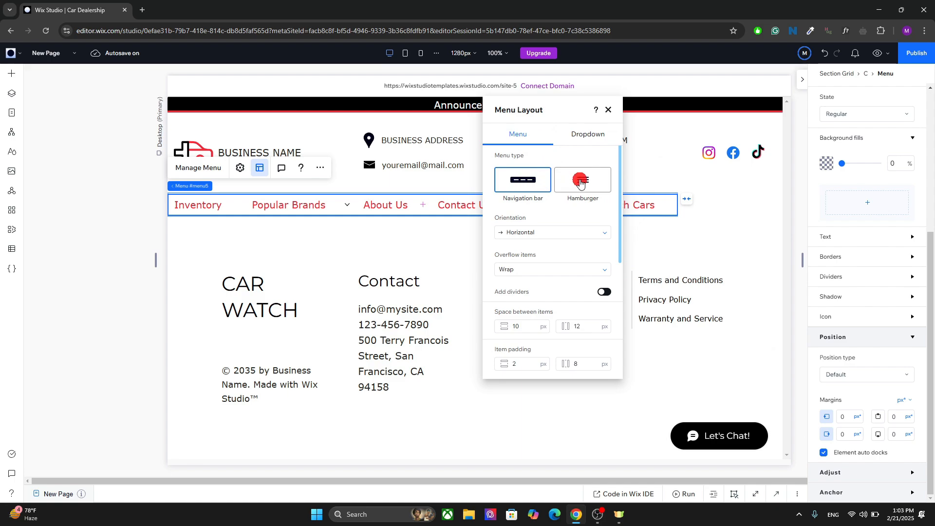
{"action": "left_click", "coordinate": [545, 233]}
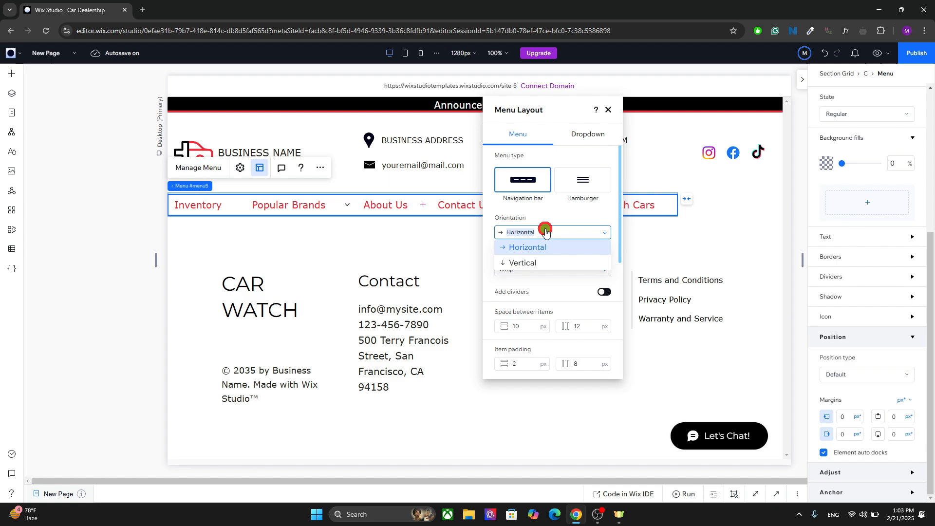
{"action": "left_click", "coordinate": [546, 232]}
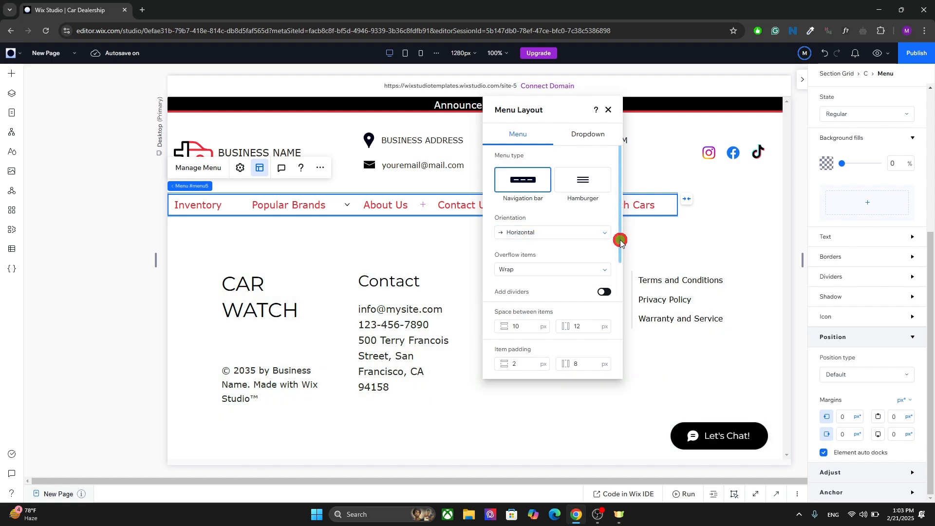
{"action": "left_click_drag", "start_coordinate": [620, 240], "coordinate": [607, 267]}
{"action": "left_click", "coordinate": [562, 225]}
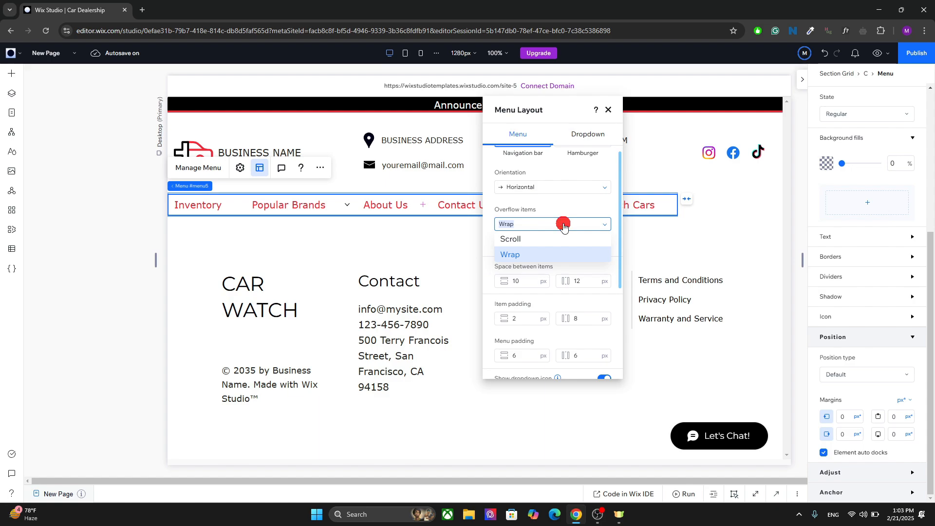
{"action": "left_click", "coordinate": [564, 224]}
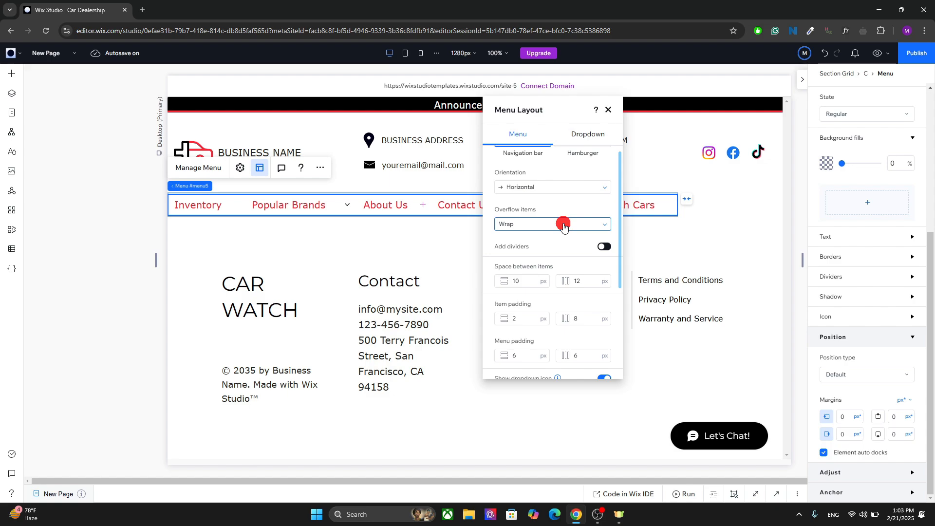
{"action": "left_click", "coordinate": [595, 224]}
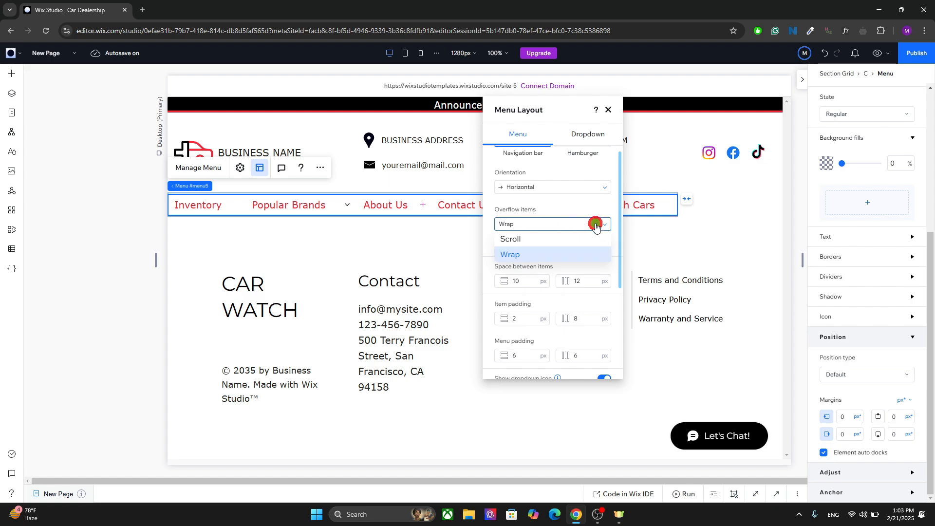
{"action": "left_click", "coordinate": [560, 238]}
Keep overflow items on Scroll, move the layout panel aside, and unstretch the menu to about 734 px wide.
{"action": "left_click", "coordinate": [552, 225]}
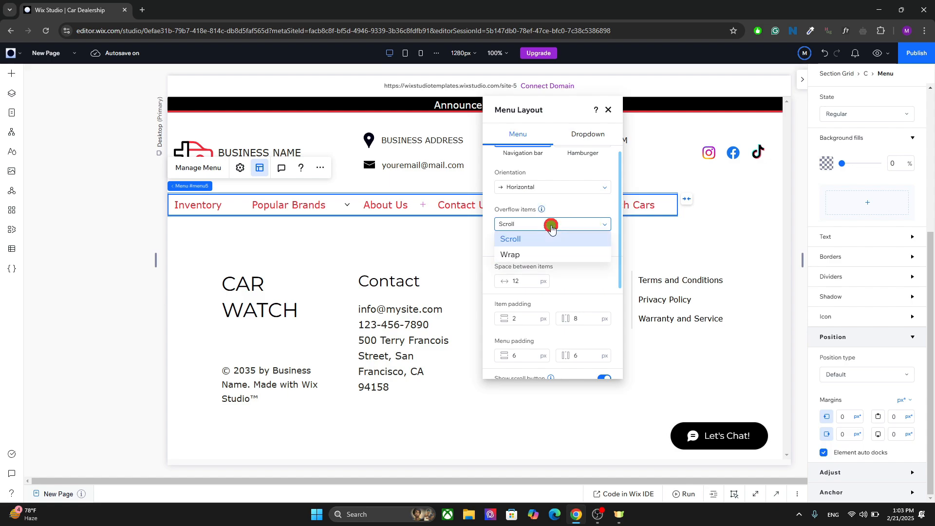
{"action": "left_click", "coordinate": [551, 226]}
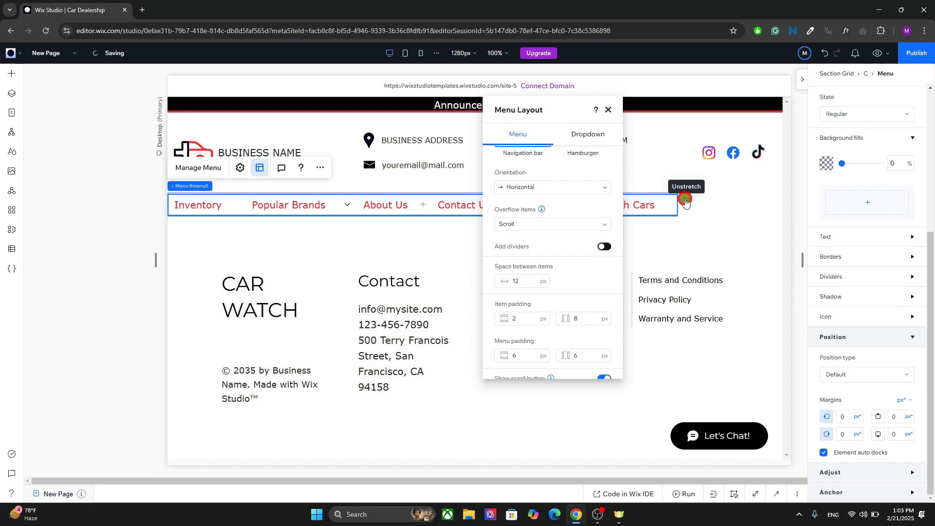
{"action": "left_click_drag", "start_coordinate": [555, 107], "coordinate": [738, 106]}
{"action": "left_click", "coordinate": [594, 206]}
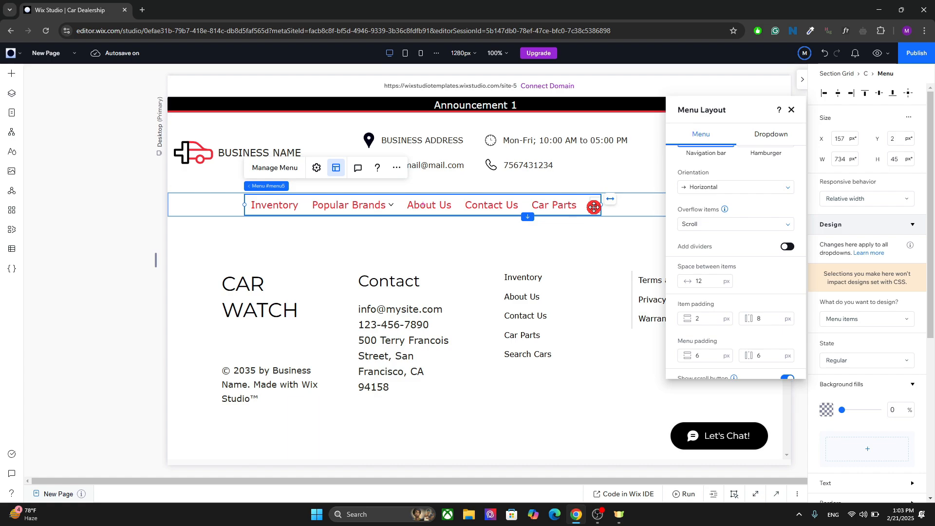
Switch the menu's overflow items to Wrap and stretch the menu back to full width.
{"action": "left_click", "coordinate": [696, 227]}
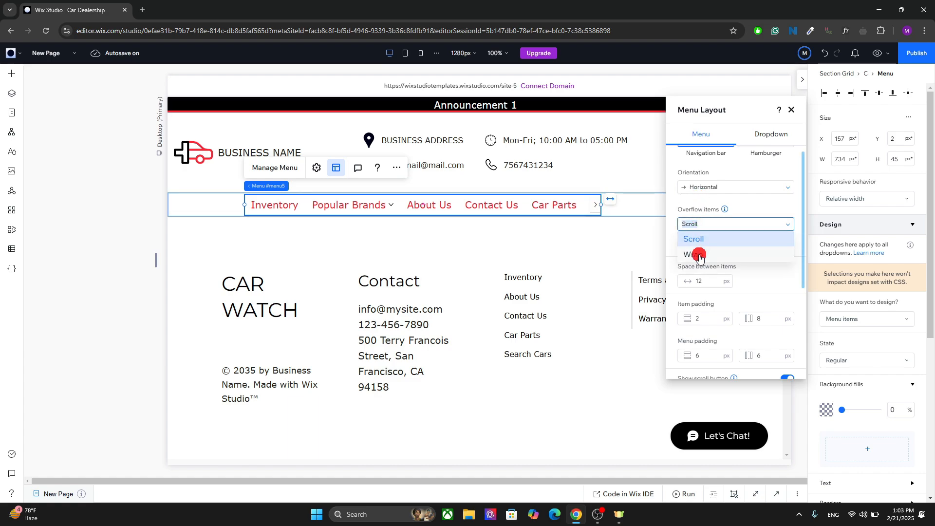
{"action": "left_click", "coordinate": [697, 253]}
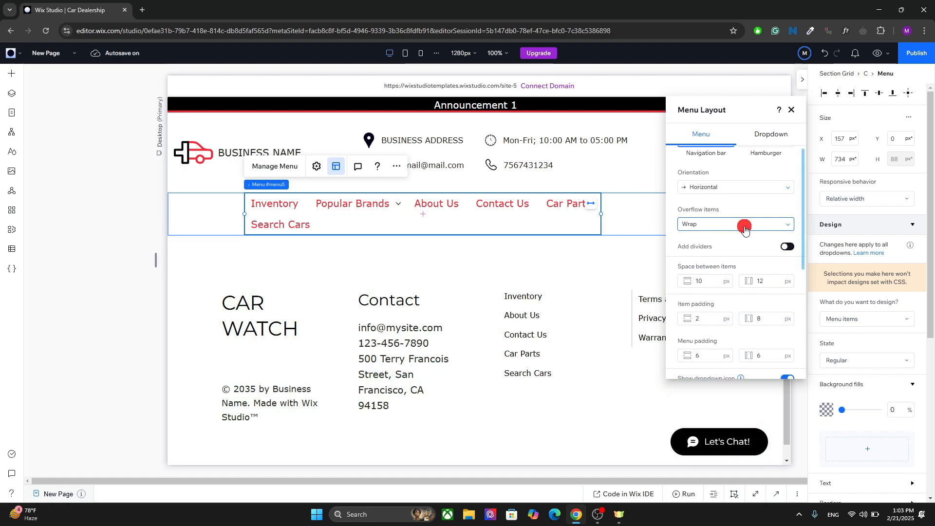
{"action": "left_click", "coordinate": [590, 206]}
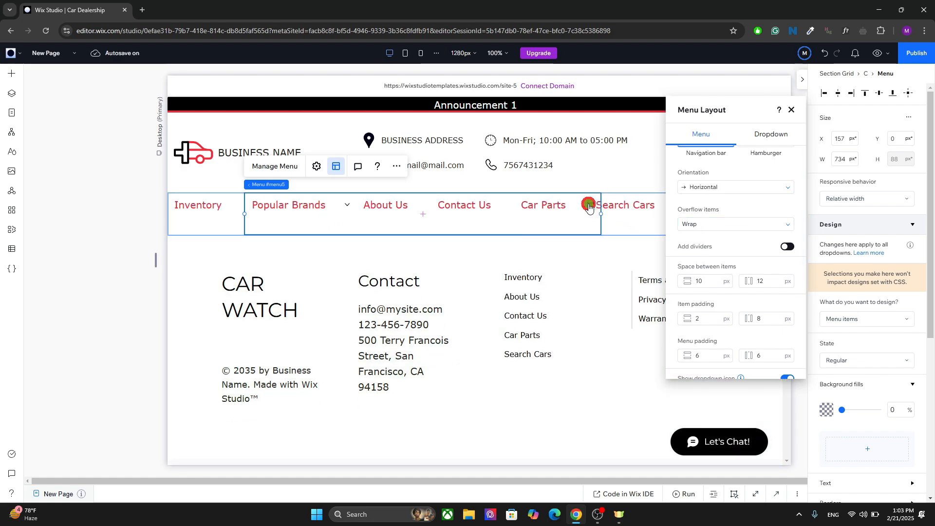
Try adding dividers between the menu items.
{"action": "left_click", "coordinate": [589, 206]}
{"action": "scroll", "coordinate": [802, 242], "scroll_direction": "down", "scroll_amount": 3}
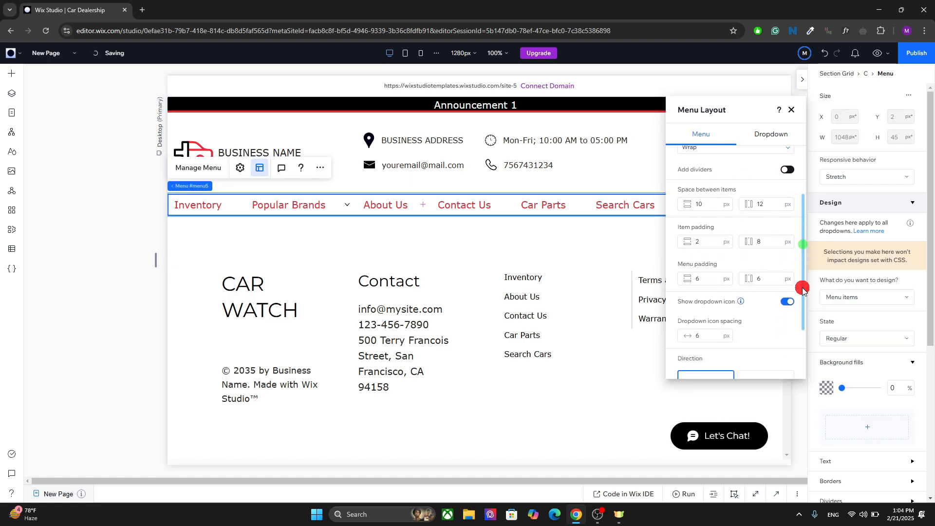
{"action": "left_click", "coordinate": [789, 170]}
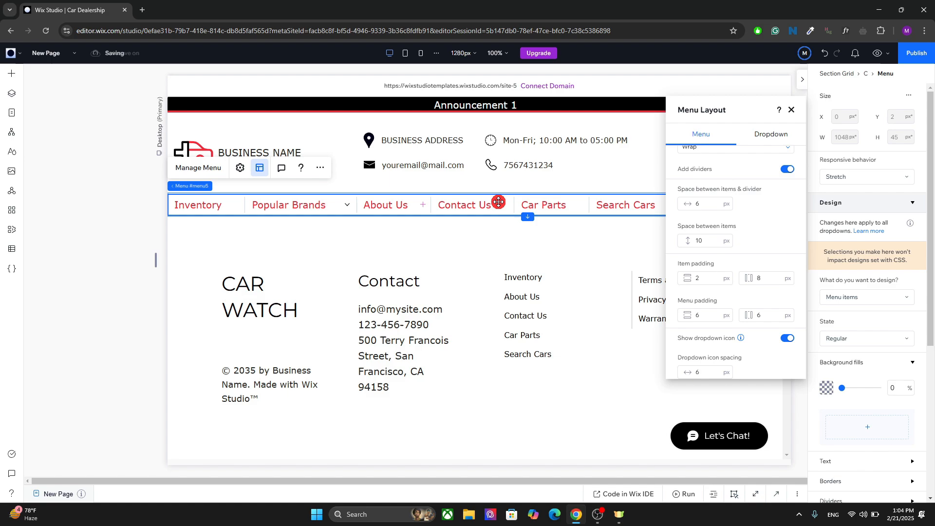
{"action": "left_click", "coordinate": [785, 168]}
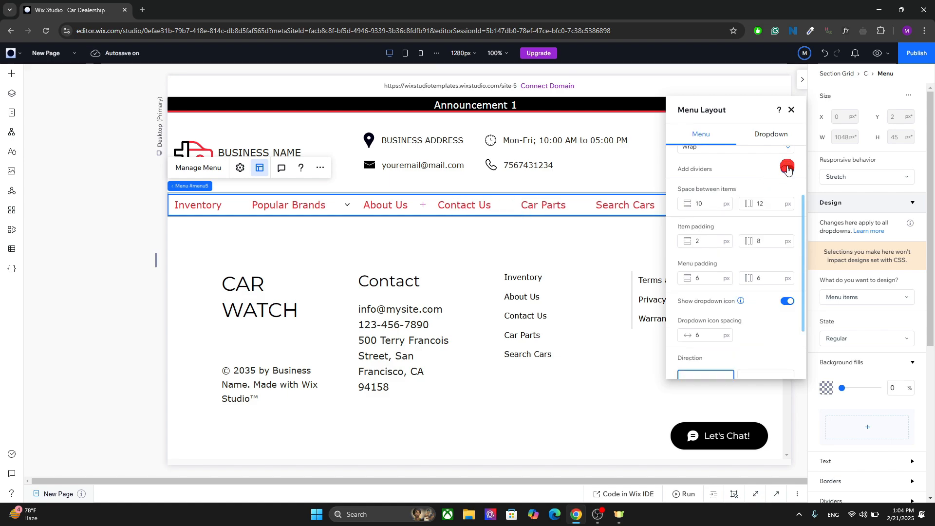
Set the horizontal space between menu items to 5 px.
{"action": "left_click", "coordinate": [724, 191]}
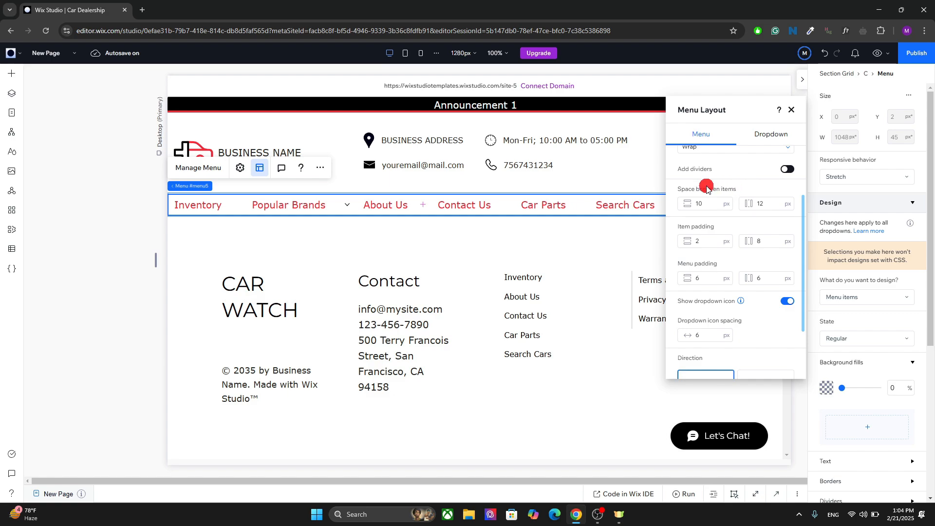
{"action": "left_click", "coordinate": [704, 202]}
{"action": "left_click", "coordinate": [763, 204]}
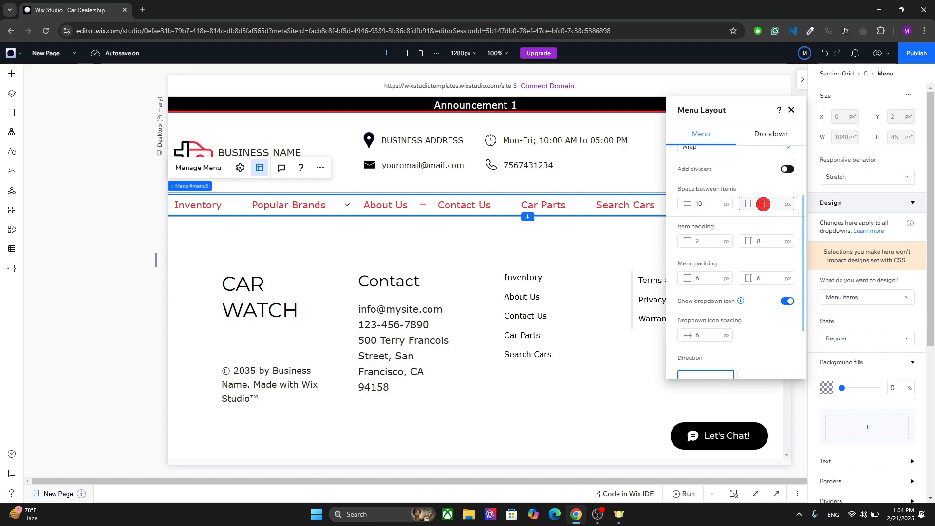
{"action": "left_click", "coordinate": [763, 203]}
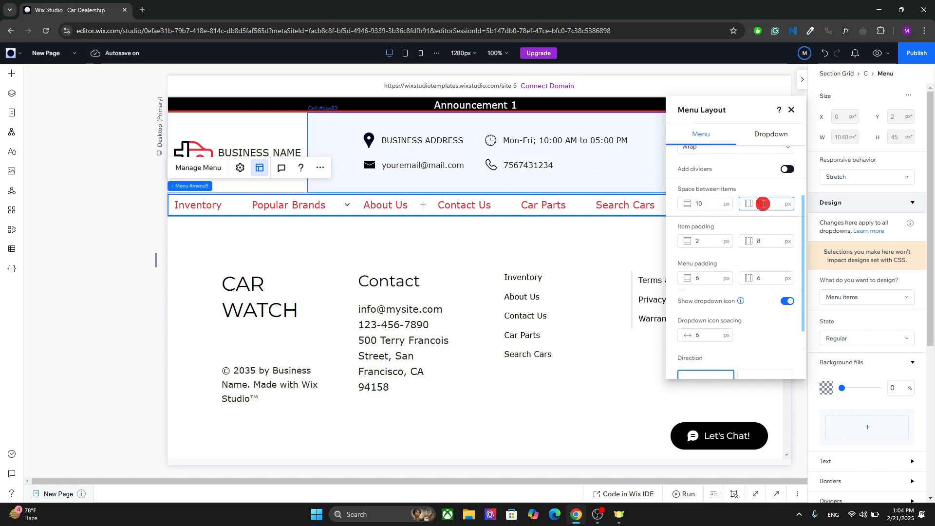
{"action": "type", "text": "5"}
Set the dropdown icon spacing to 0 px and hide the dropdown icon.
{"action": "scroll", "coordinate": [855, 259], "scroll_direction": "down", "scroll_amount": 2}
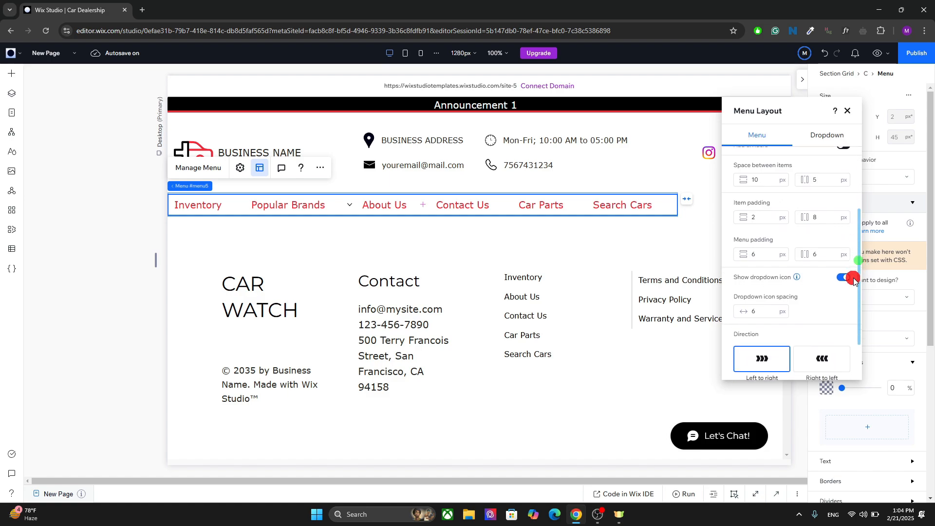
{"action": "scroll", "coordinate": [807, 282], "scroll_direction": "up", "scroll_amount": 1}
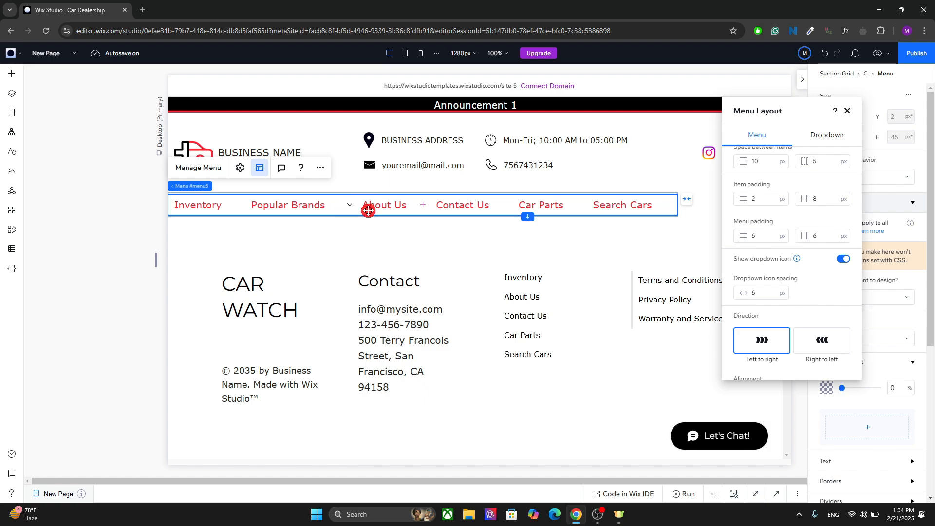
{"action": "left_click", "coordinate": [843, 261]}
{"action": "left_click", "coordinate": [843, 260]}
{"action": "left_click", "coordinate": [768, 291]}
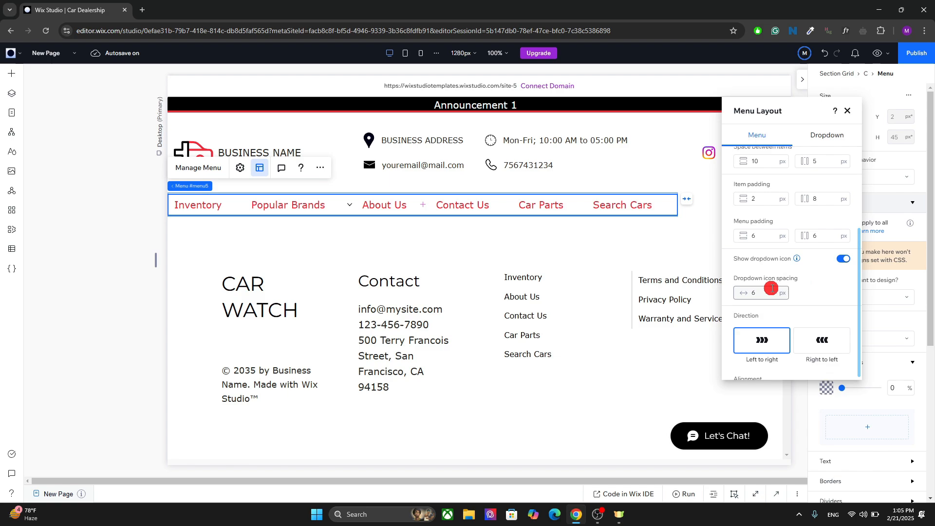
{"action": "type", "text": "0"}
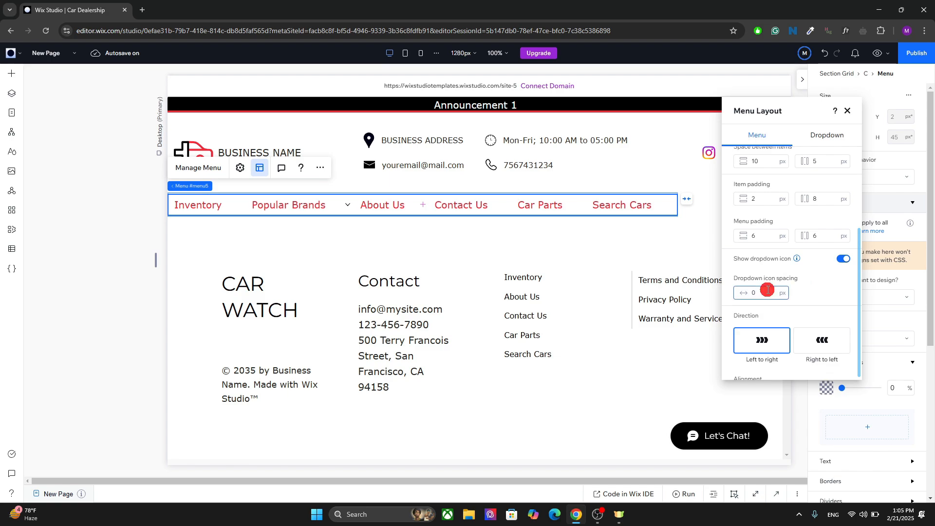
{"action": "left_click", "coordinate": [843, 258]}
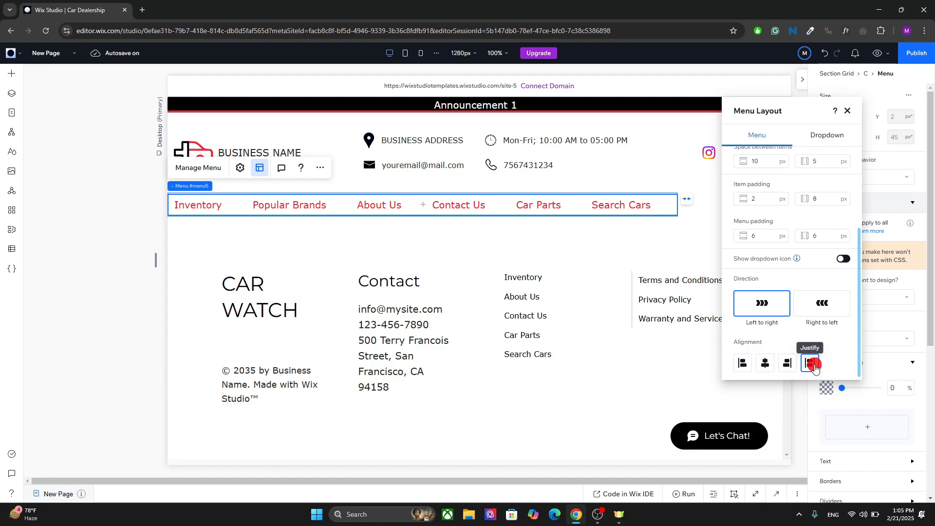
Try the Left, Center, Right and Justify menu alignments, returning to Justify.
{"action": "left_click", "coordinate": [811, 366]}
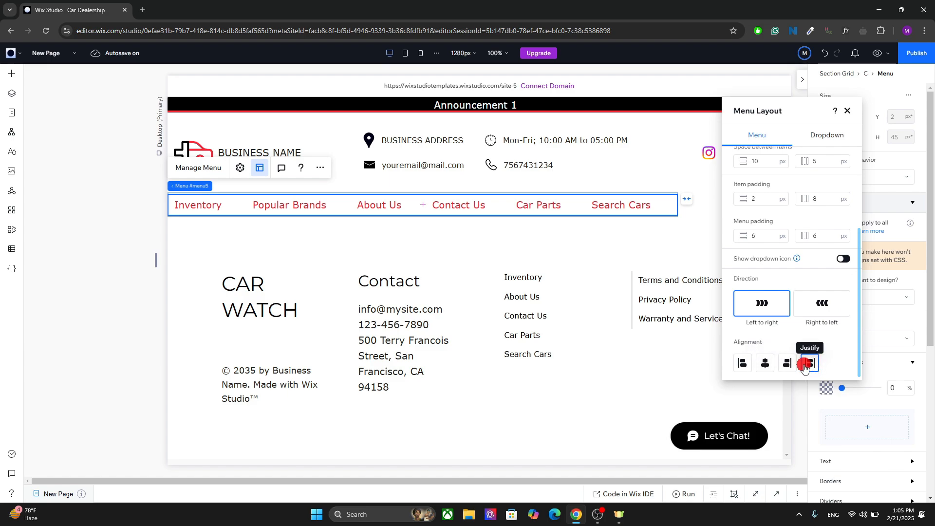
{"action": "left_click", "coordinate": [768, 363]}
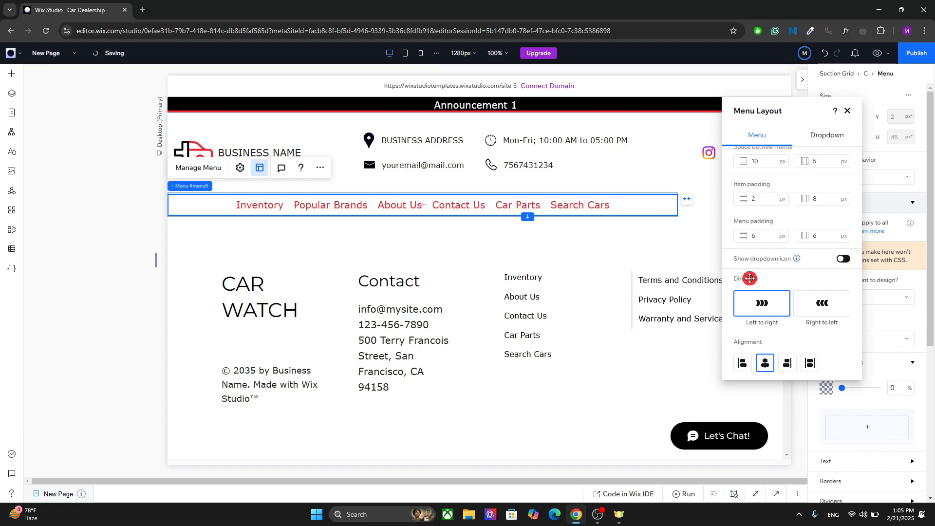
{"action": "left_click", "coordinate": [785, 363]}
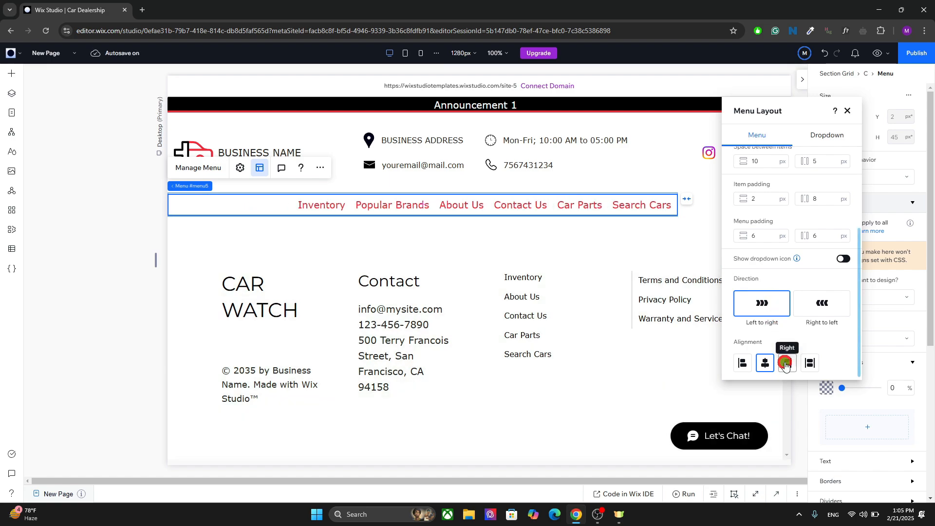
{"action": "left_click", "coordinate": [742, 363]}
{"action": "left_click", "coordinate": [766, 363]}
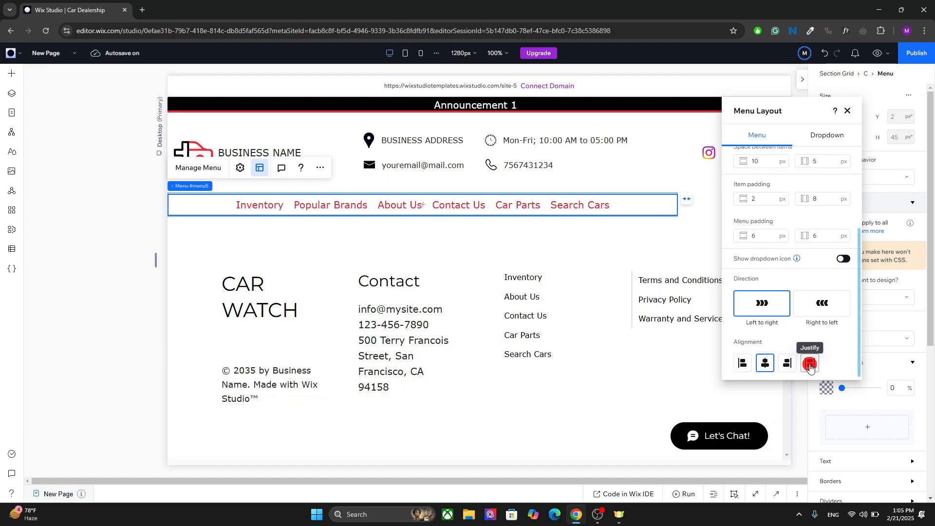
{"action": "left_click", "coordinate": [809, 363]}
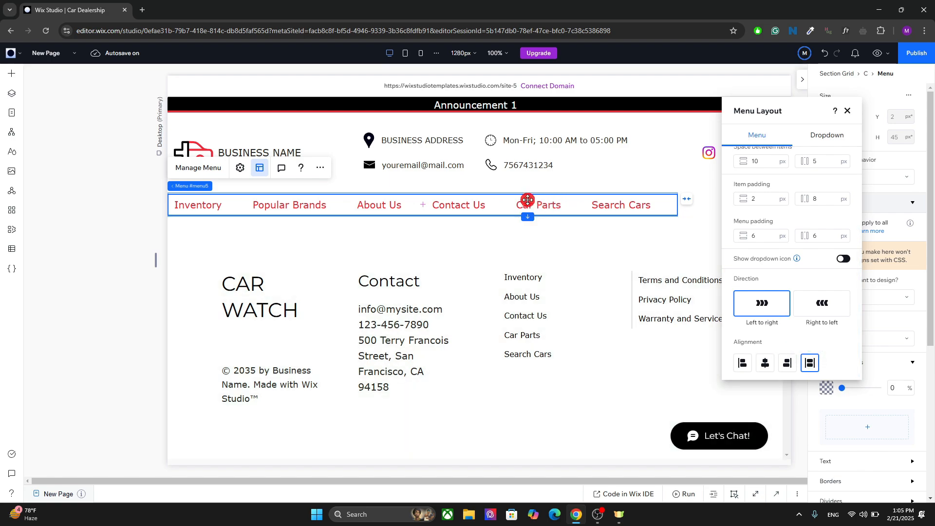
{"action": "left_click", "coordinate": [785, 362]}
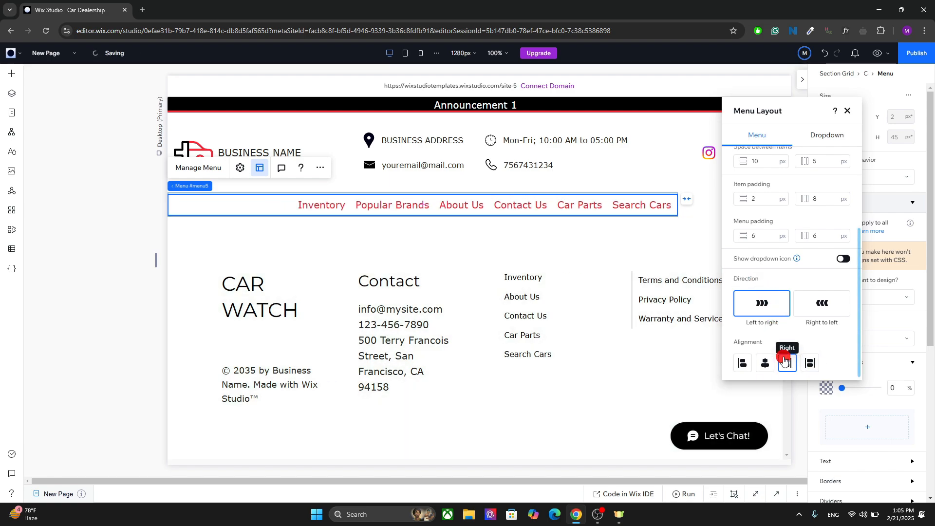
{"action": "left_click", "coordinate": [764, 361]}
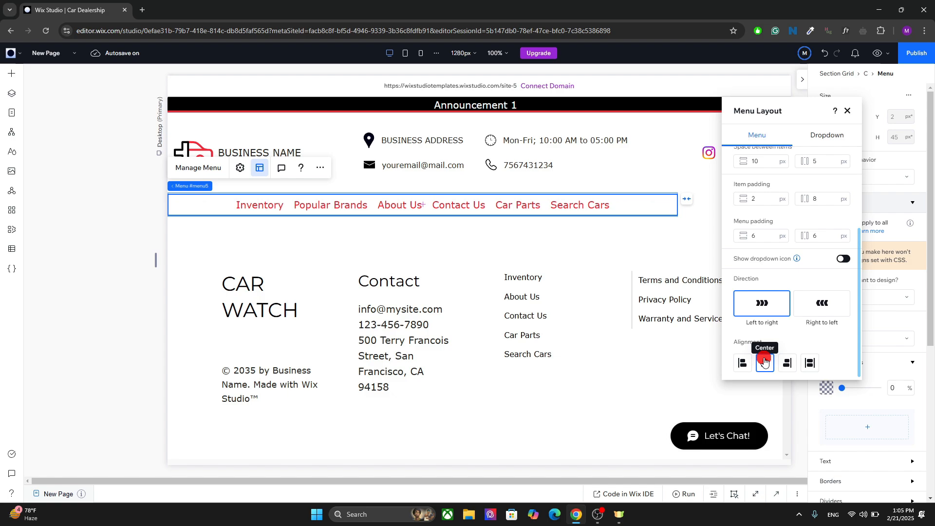
{"action": "left_click", "coordinate": [810, 363]}
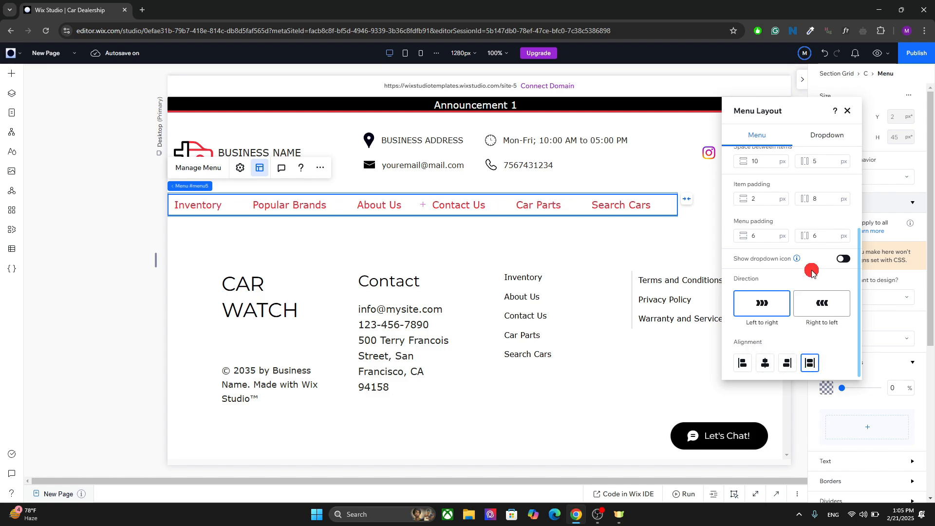
In the dropdown layout, set the container width to Hug content and center the container alignment.
{"action": "scroll", "coordinate": [859, 289], "scroll_direction": "up", "scroll_amount": 4}
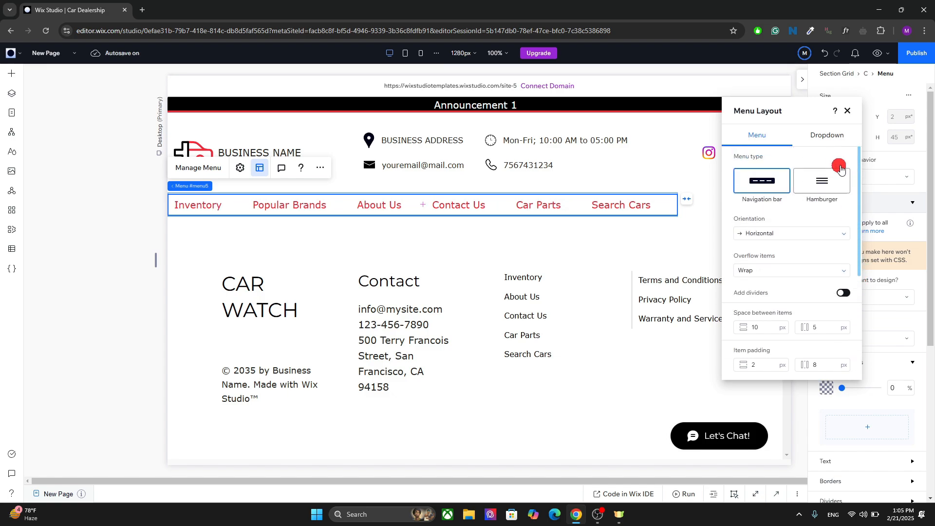
{"action": "left_click", "coordinate": [828, 132]}
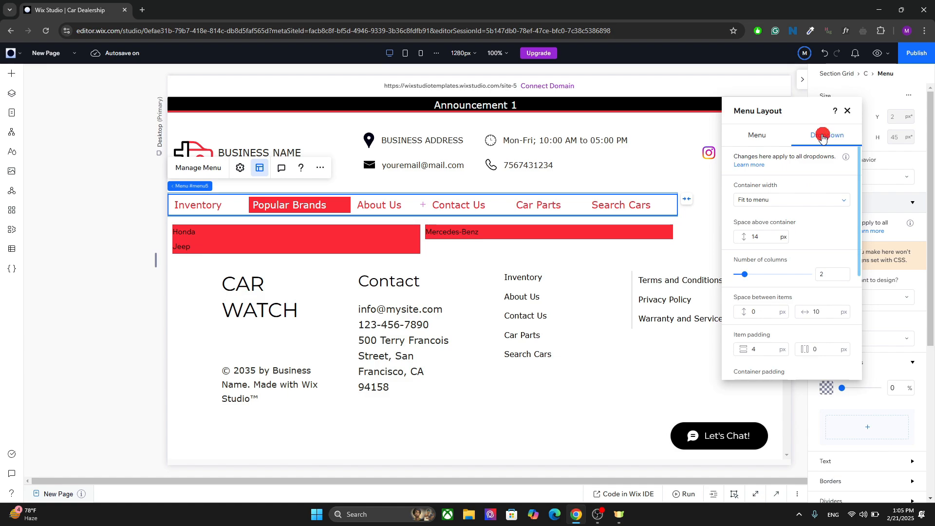
{"action": "left_click", "coordinate": [815, 201]}
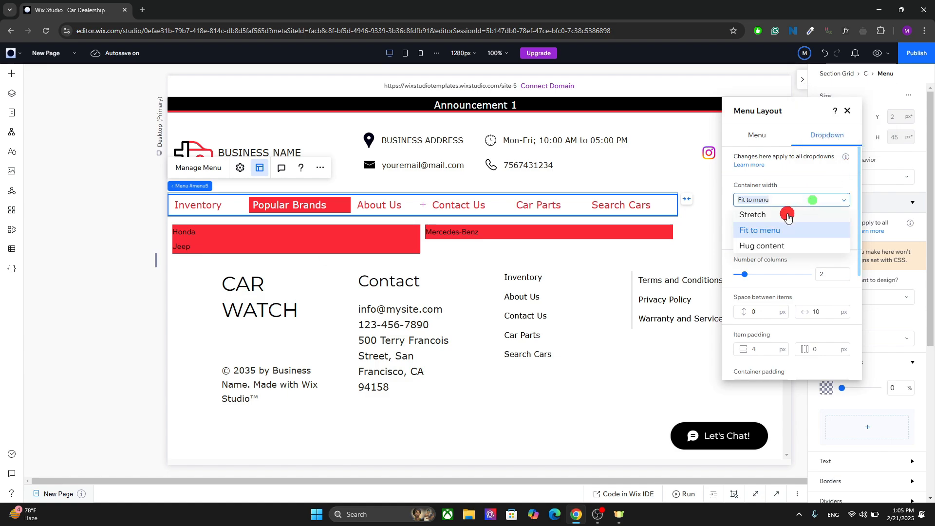
{"action": "left_click", "coordinate": [769, 244]}
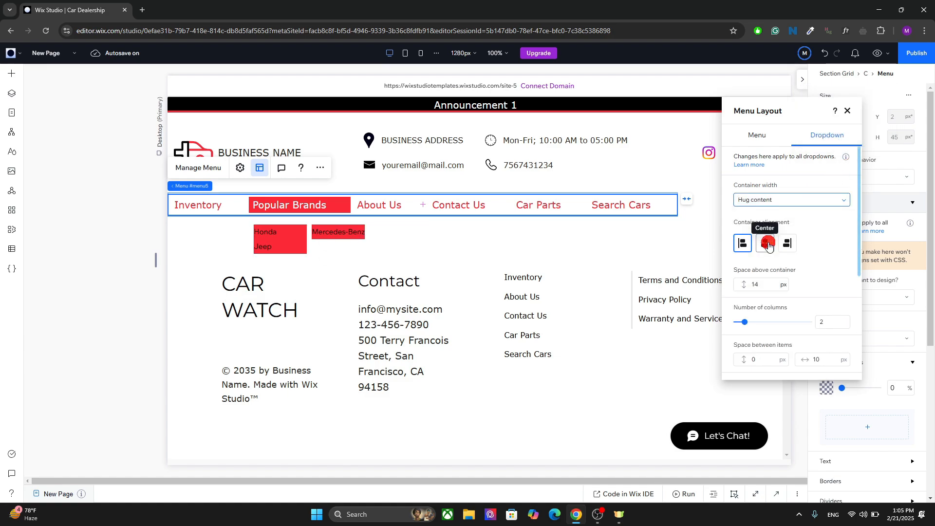
{"action": "left_click", "coordinate": [765, 243]}
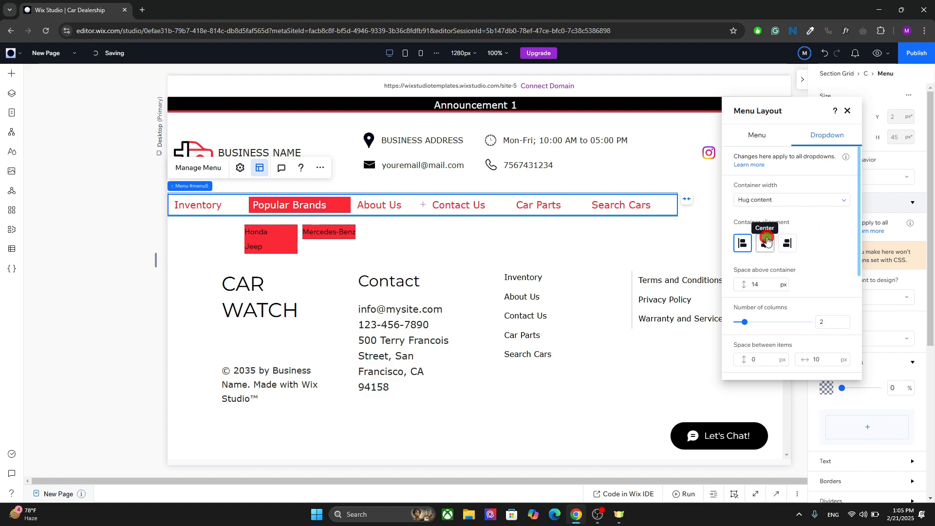
Try Stretch and Fit to menu dropdown container widths, returning to Hug content.
{"action": "left_click", "coordinate": [778, 202]}
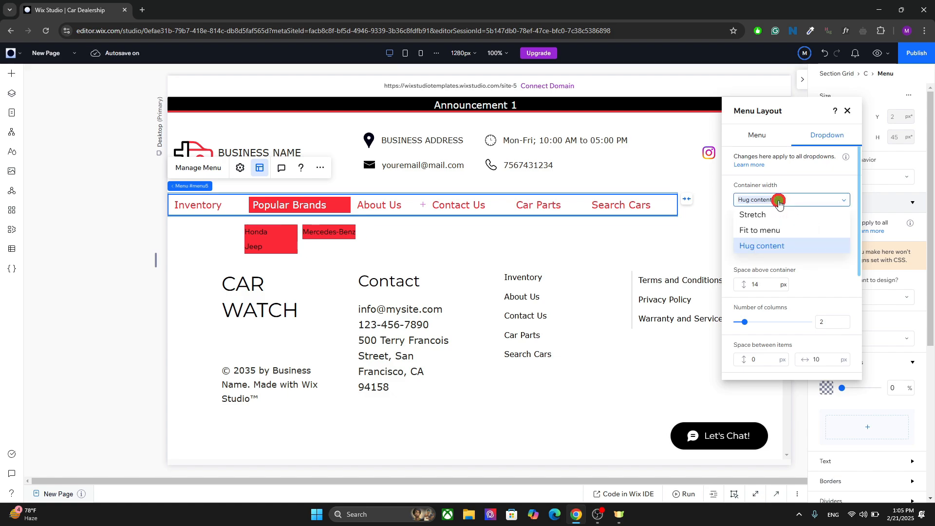
{"action": "left_click", "coordinate": [768, 215]}
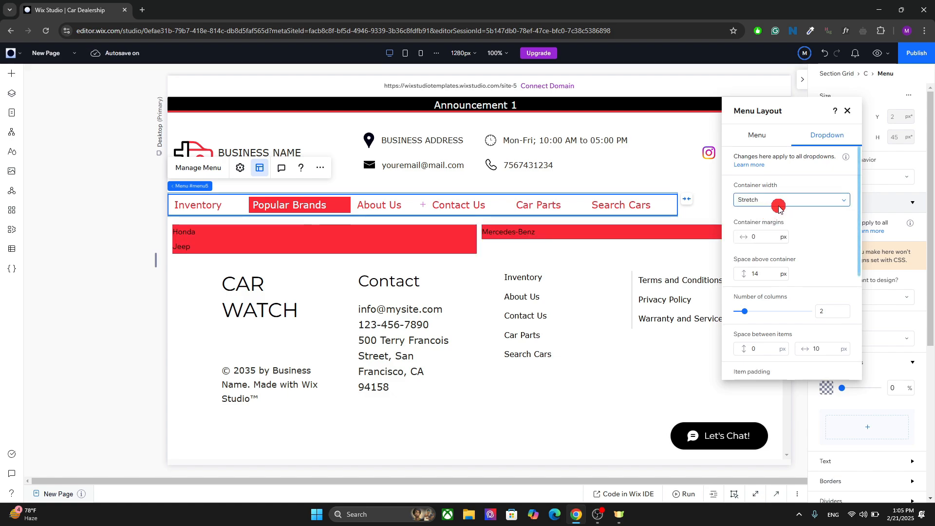
{"action": "left_click", "coordinate": [778, 207]}
{"action": "left_click", "coordinate": [761, 230]}
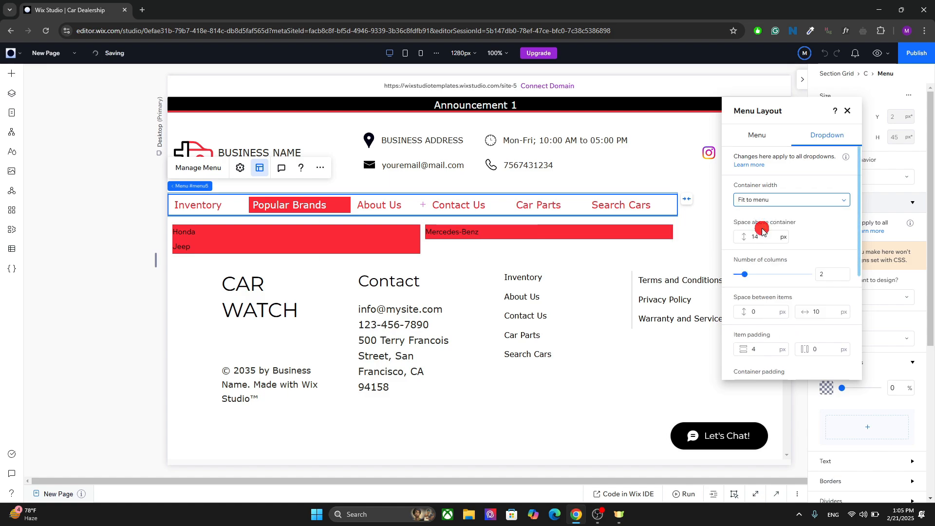
{"action": "left_click", "coordinate": [771, 203]}
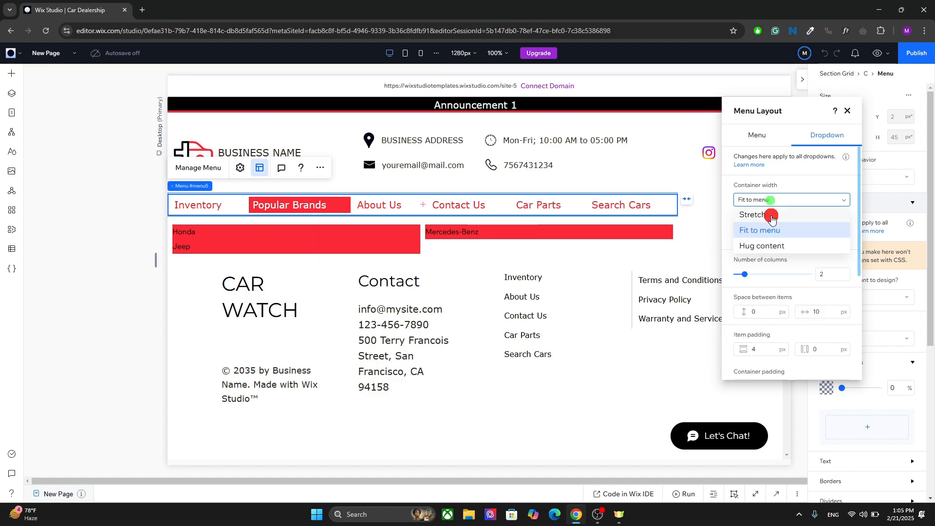
{"action": "left_click", "coordinate": [764, 242]}
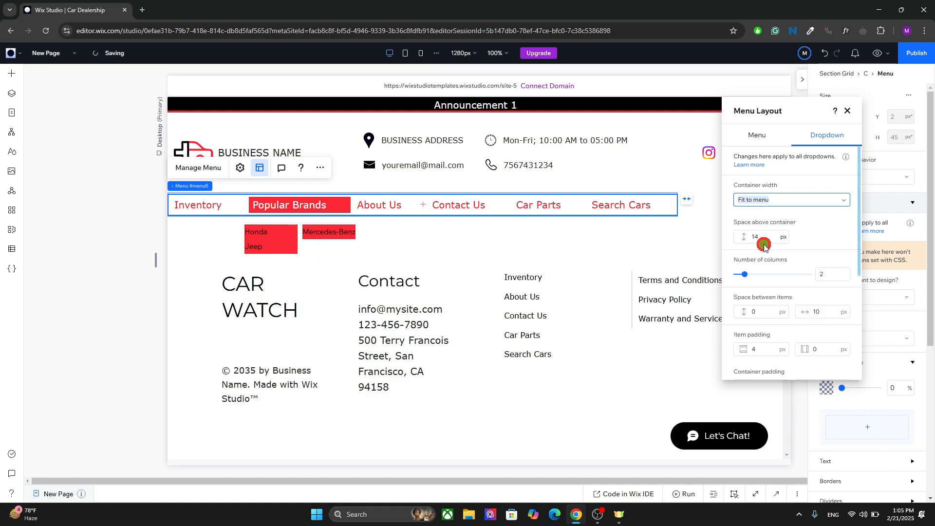
Review the dropdown's columns, spacing and padding settings, then close the layout panel.
{"action": "left_click", "coordinate": [858, 258]}
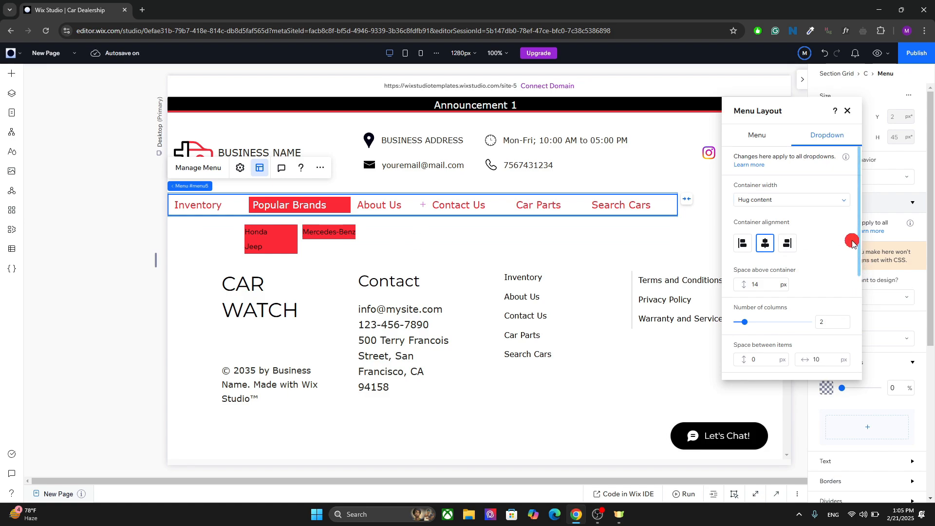
{"action": "left_click_drag", "start_coordinate": [858, 251], "coordinate": [855, 328]}
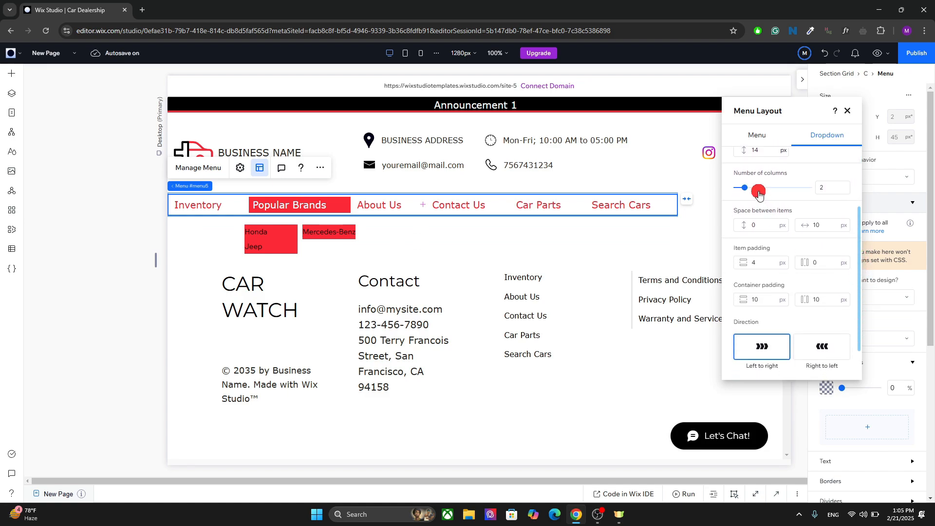
{"action": "mouse_move", "coordinate": [744, 187]}
{"action": "left_mouse_down"}
{"action": "mouse_move", "coordinate": [781, 192]}
{"action": "mouse_move", "coordinate": [744, 189]}
{"action": "left_mouse_up"}
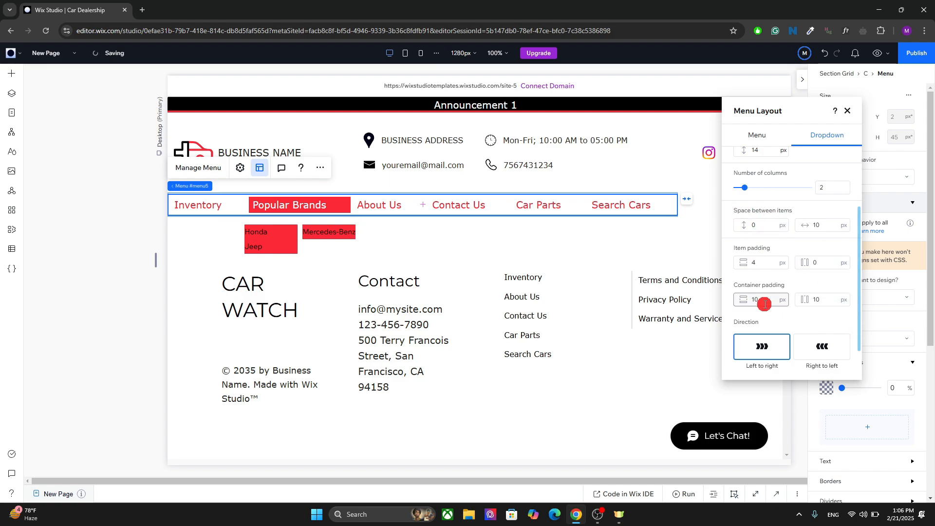
{"action": "left_click", "coordinate": [847, 111]}
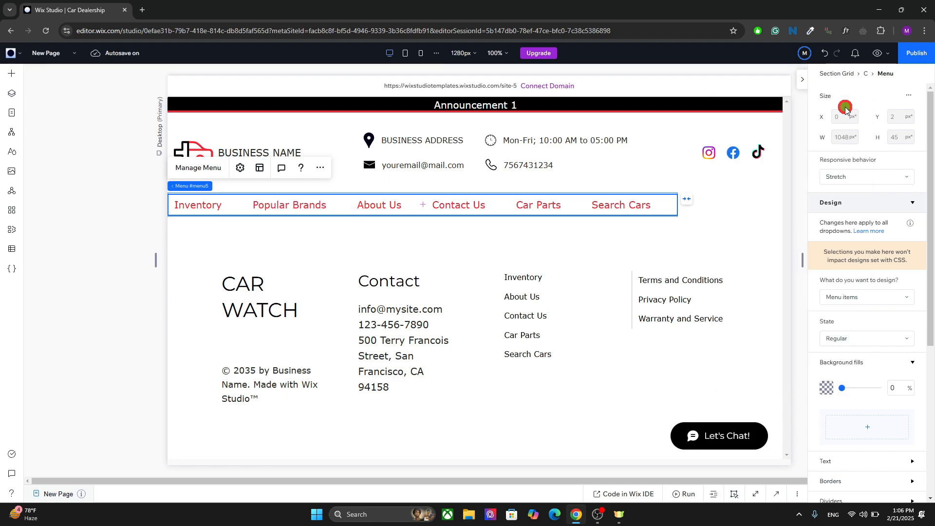